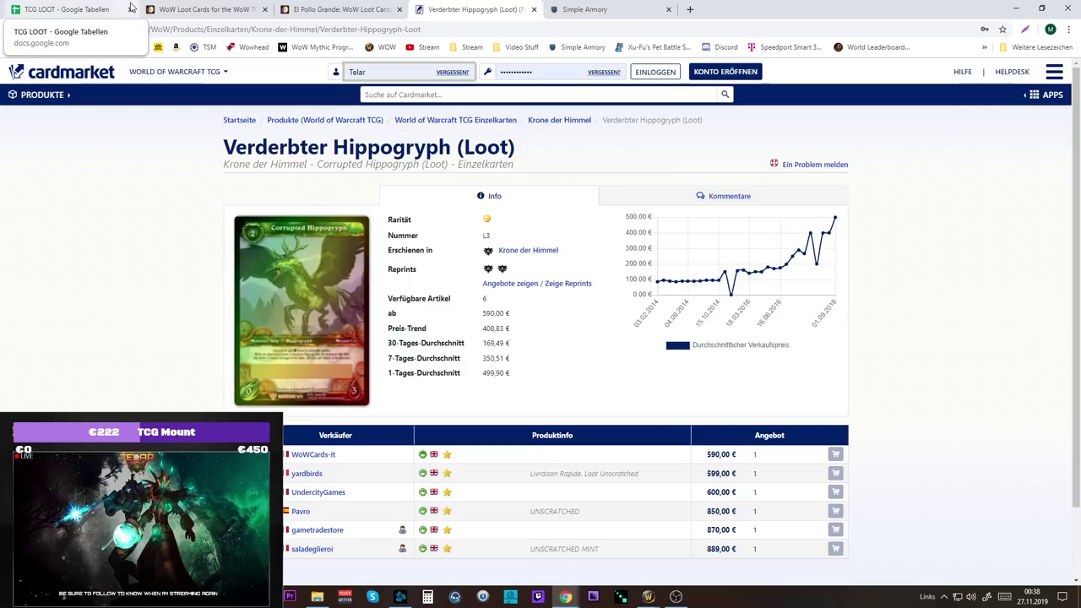
Open the TCG LOOT spreadsheet and look through the missing-item prices and the lists of already purchased items
click(108, 8)
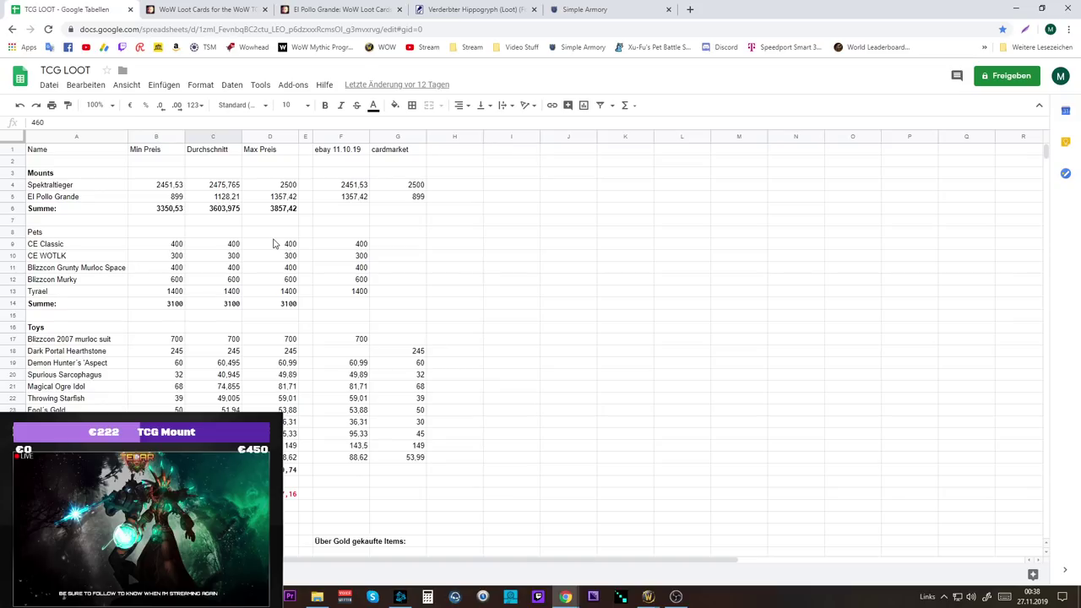
scroll(331, 279, down, 10)
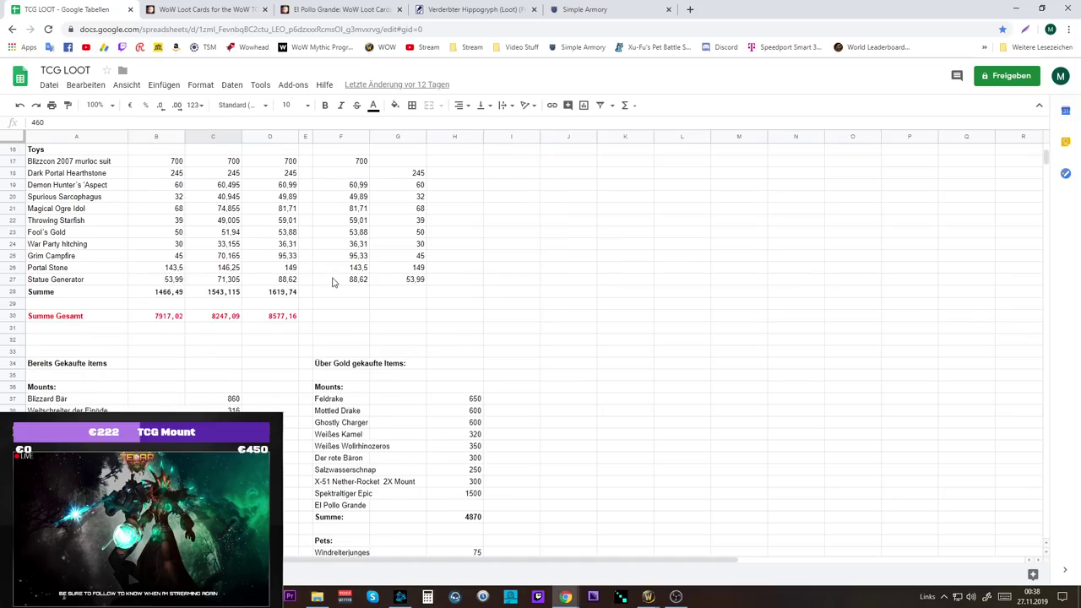
scroll(336, 284, up, 10)
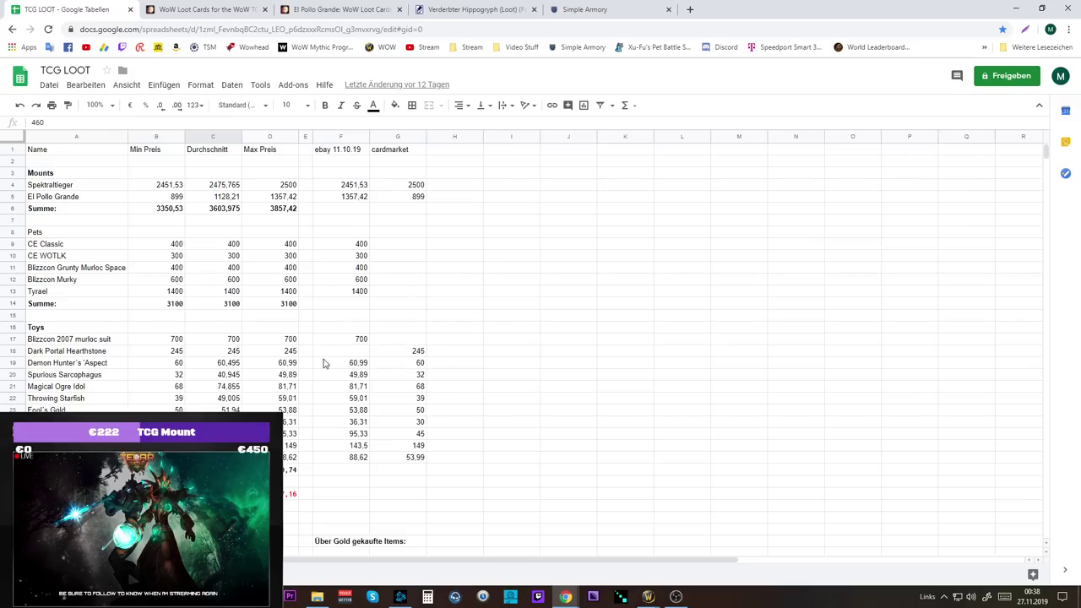
scroll(321, 364, down, 3)
scroll(321, 367, down, 2)
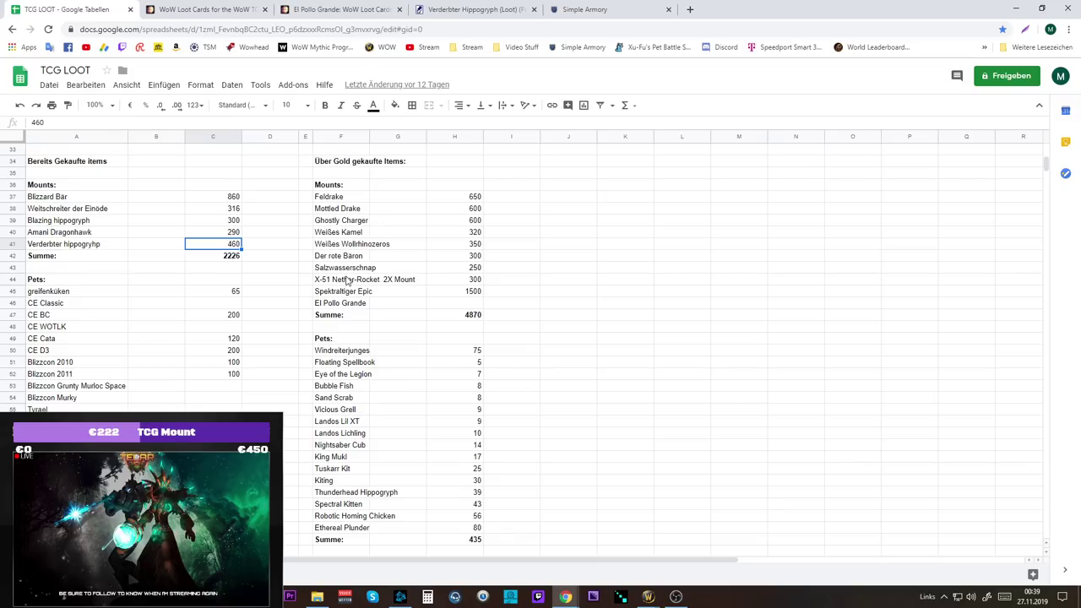
scroll(532, 356, up, 9)
scroll(528, 356, up, 3)
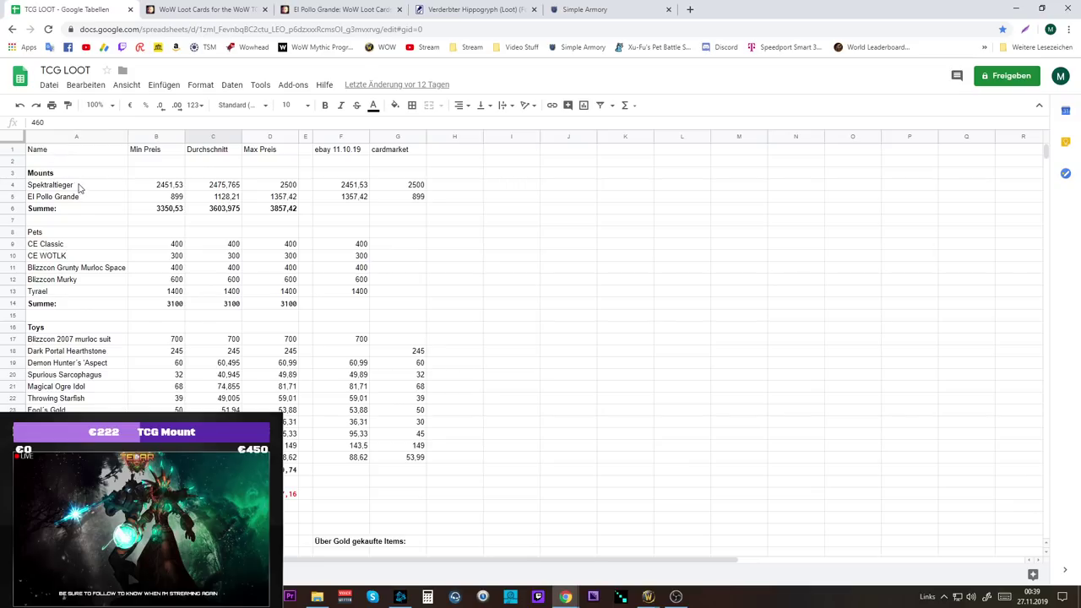
Examine the minimum prices of the mounts Spektraltieger and El Pollo Grande and their sum
click(39, 188)
click(64, 198)
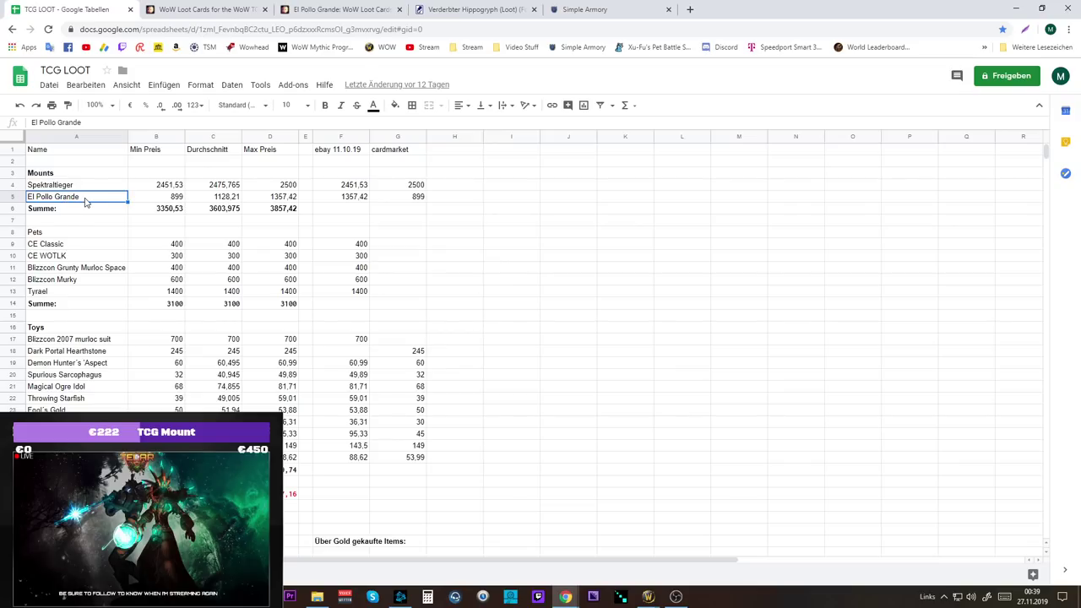
click(165, 189)
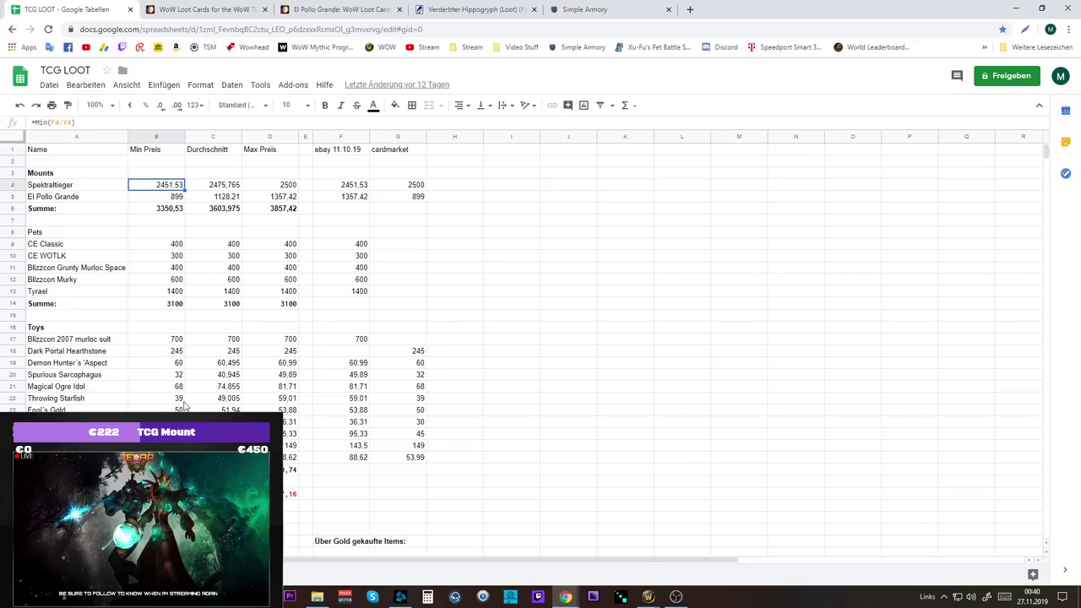
click(166, 198)
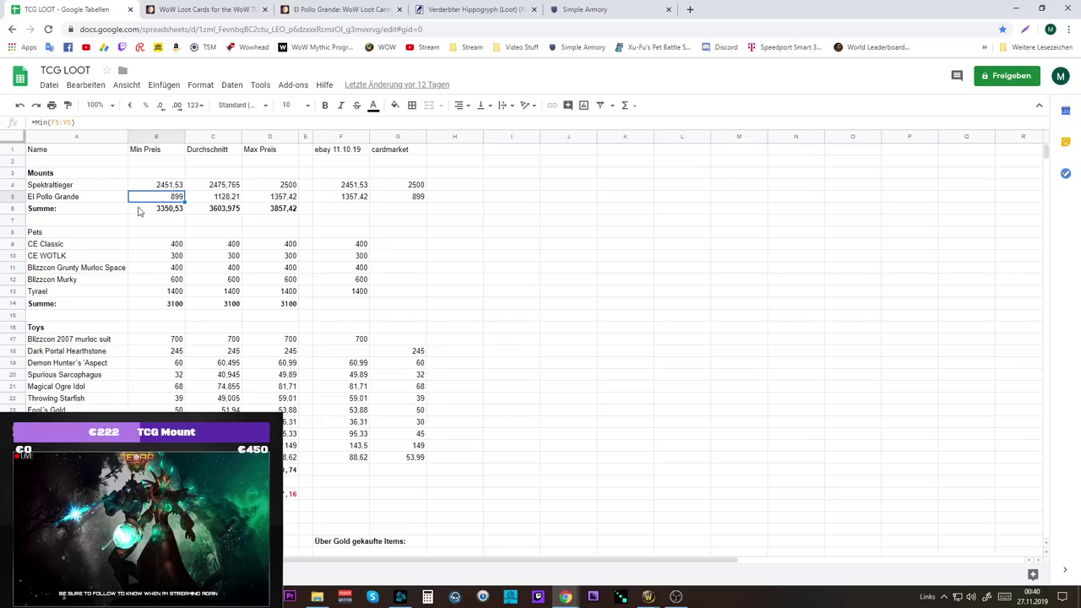
click(170, 211)
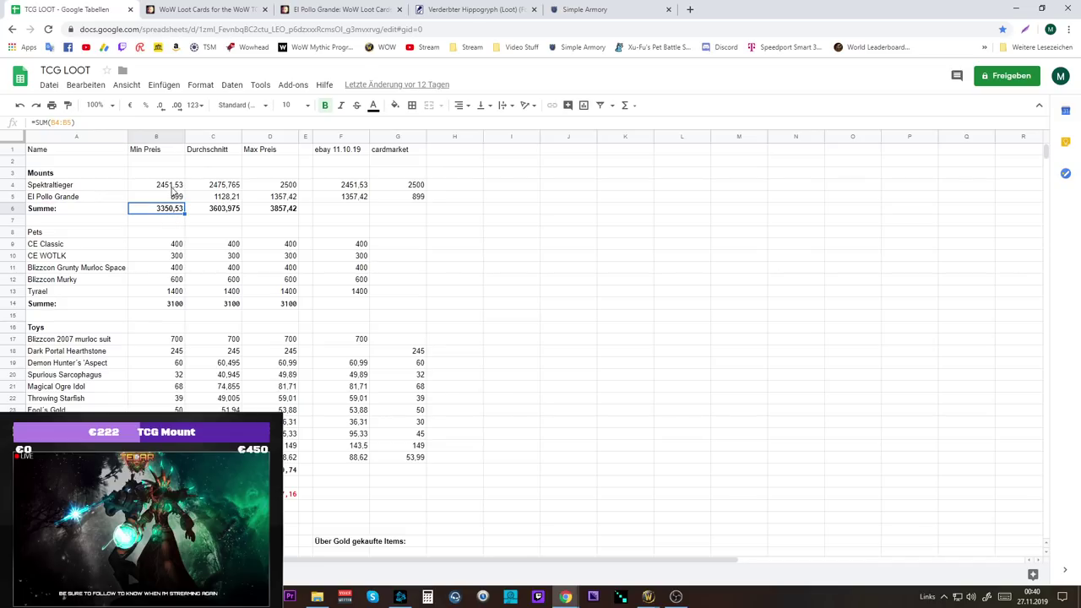
click(171, 189)
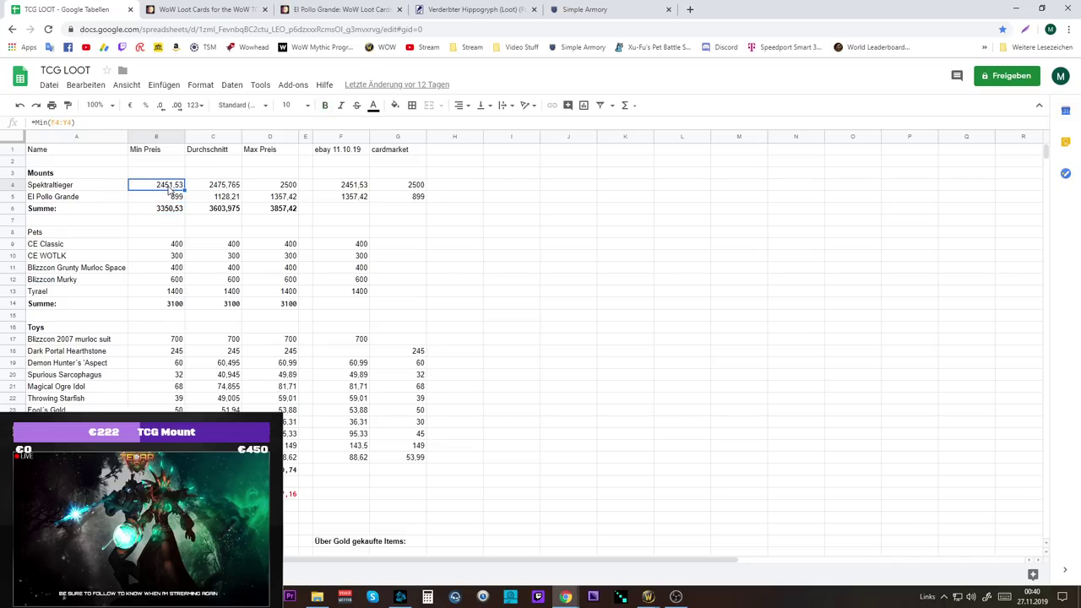
click(172, 210)
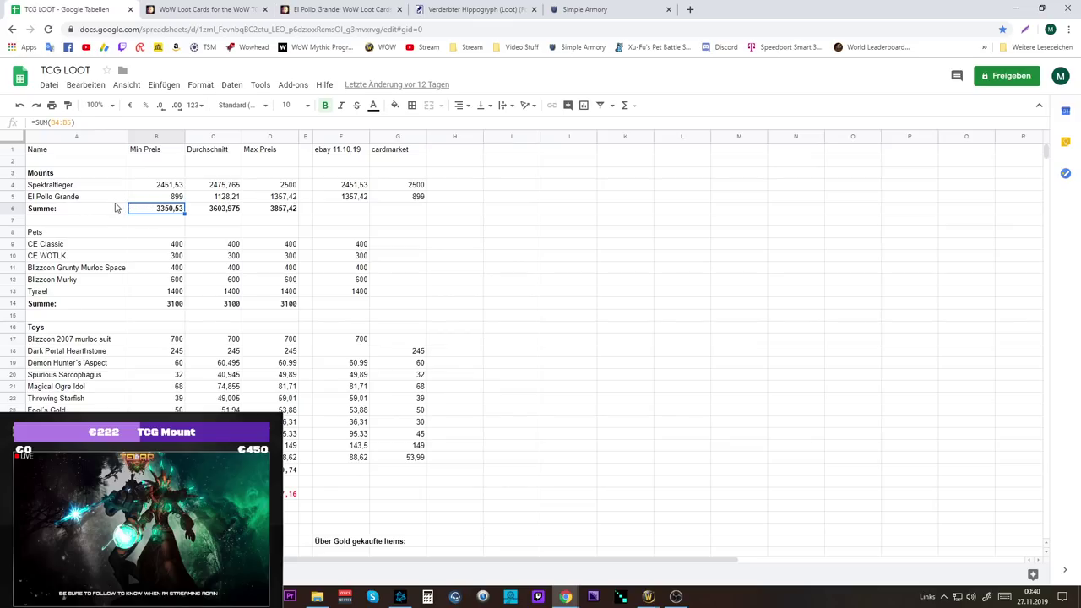
Examine the minimum prices of the pets CE Classic, CE WOTLK, Blizzcon Grunty Murloc Space and Blizzcon Murky
click(174, 247)
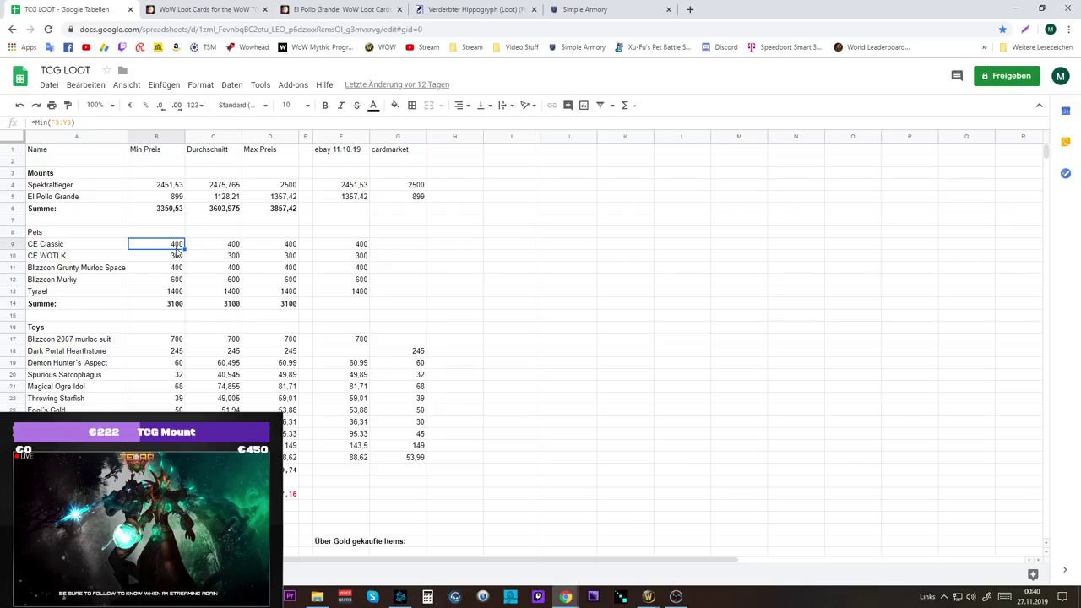
scroll(176, 251, down, 1)
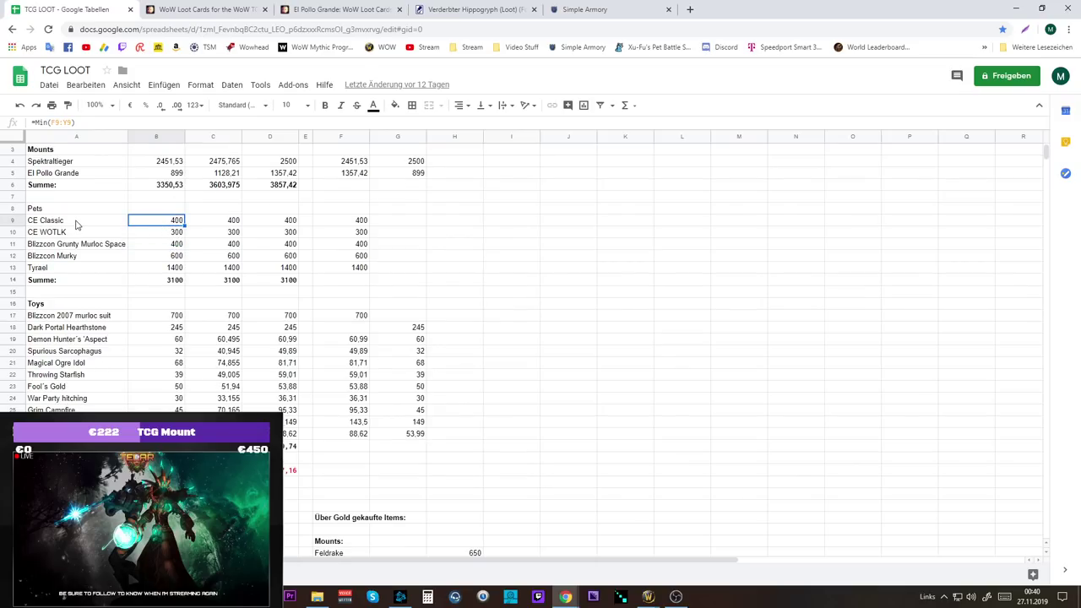
click(173, 235)
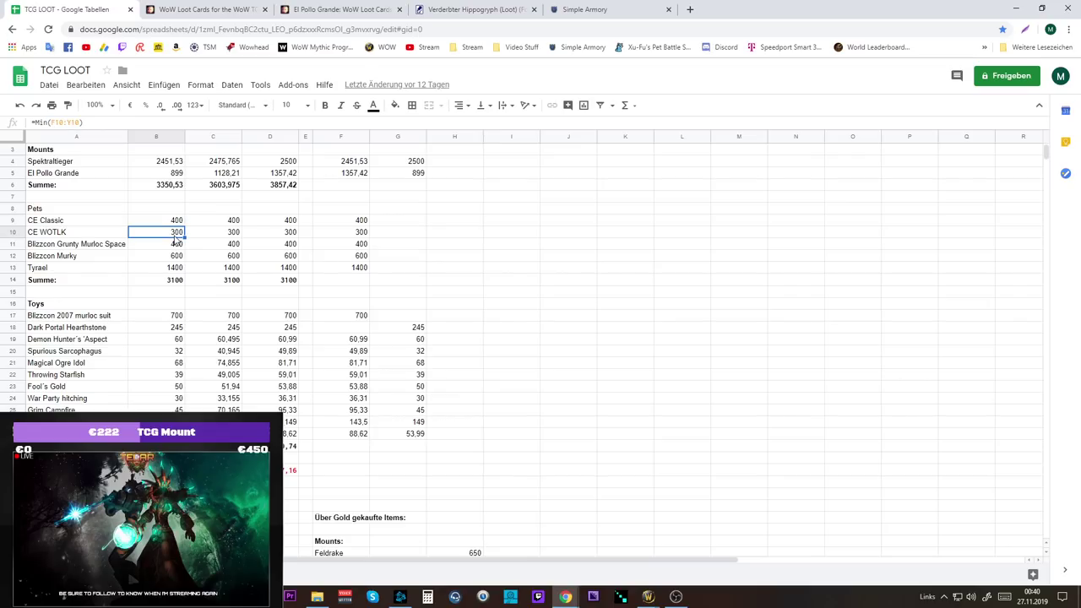
click(176, 245)
click(176, 255)
click(176, 245)
click(176, 256)
click(177, 246)
click(176, 259)
click(174, 249)
click(173, 257)
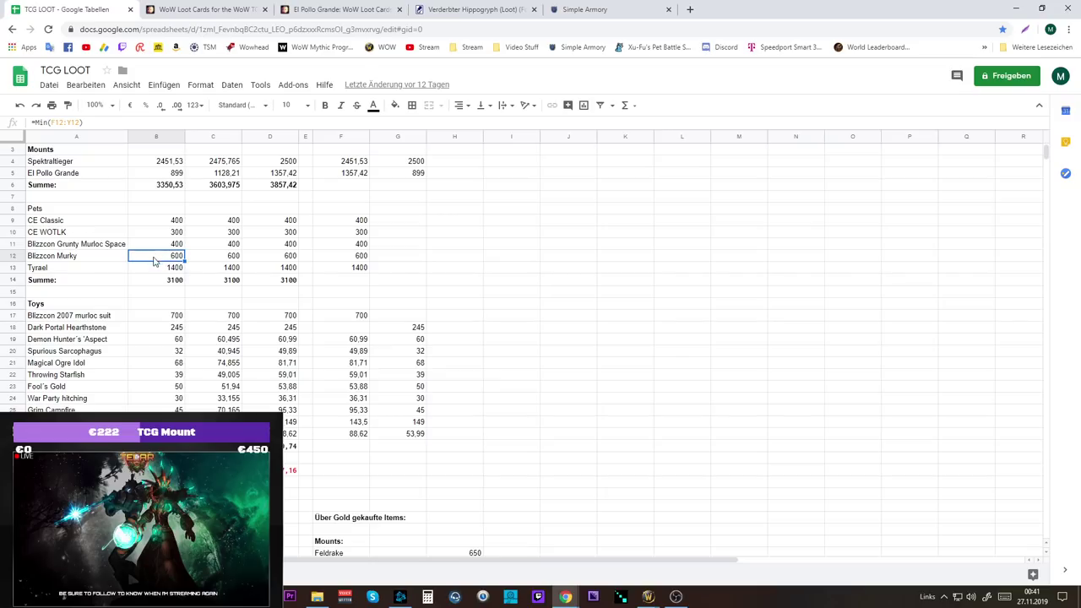
Check the minimum price of the pet Tyrael against the mounts' minimum-price sum
click(173, 274)
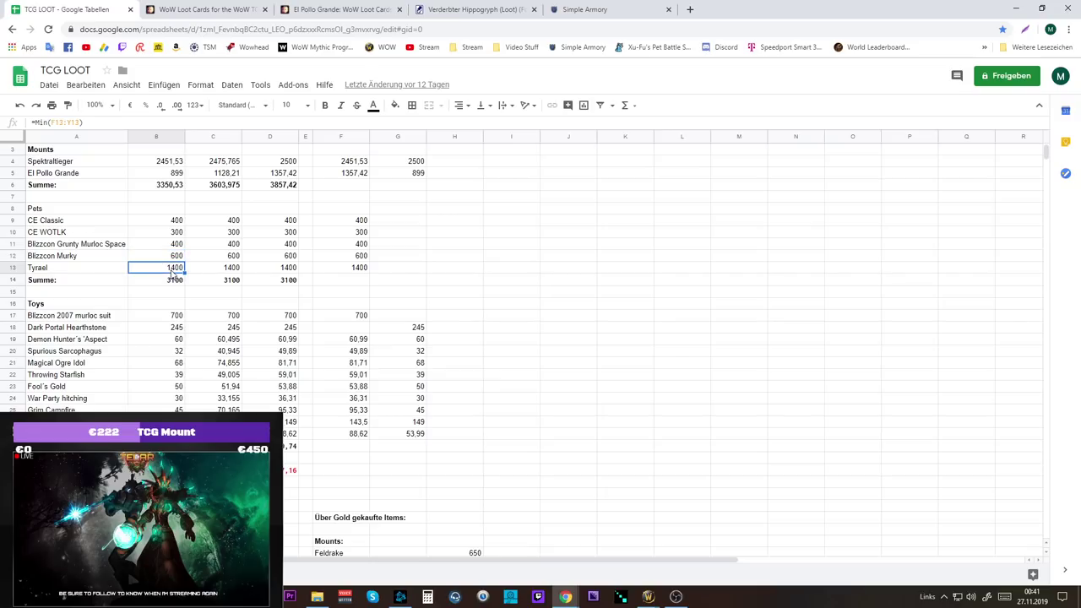
click(59, 277)
click(152, 271)
click(157, 187)
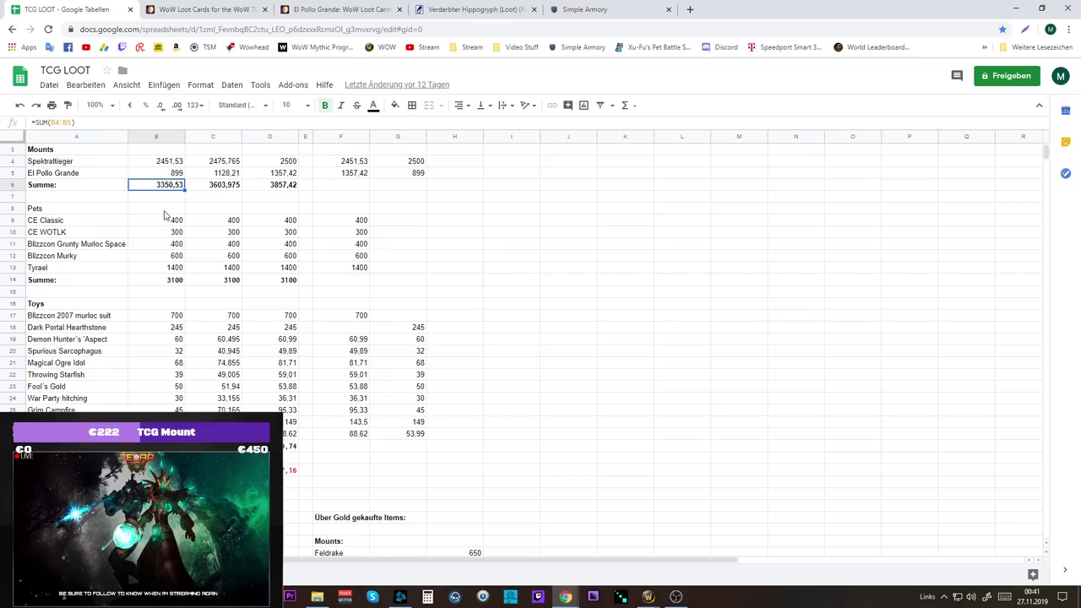
click(173, 270)
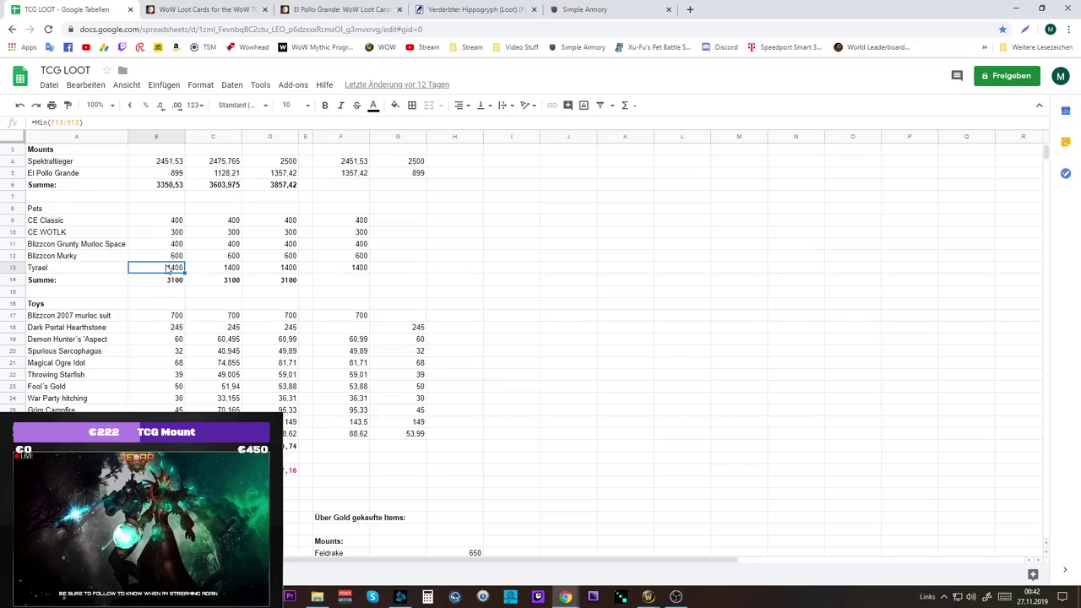
Review the toys' minimum prices, comparing the Blizzcon 2007 murloc suit with the pet Tyrael
scroll(173, 334, down, 2)
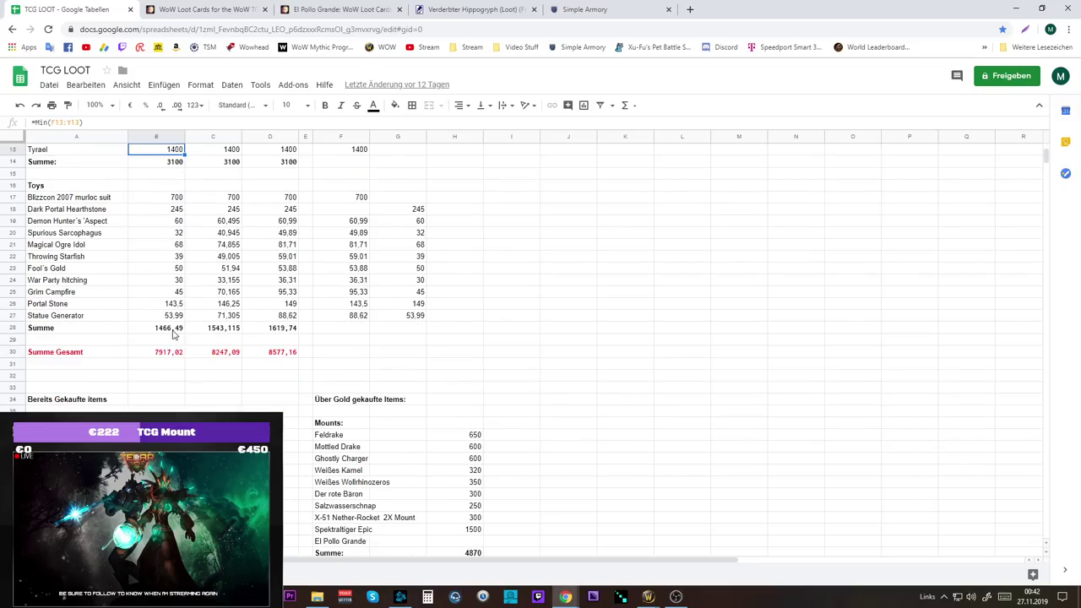
scroll(174, 325, up, 1)
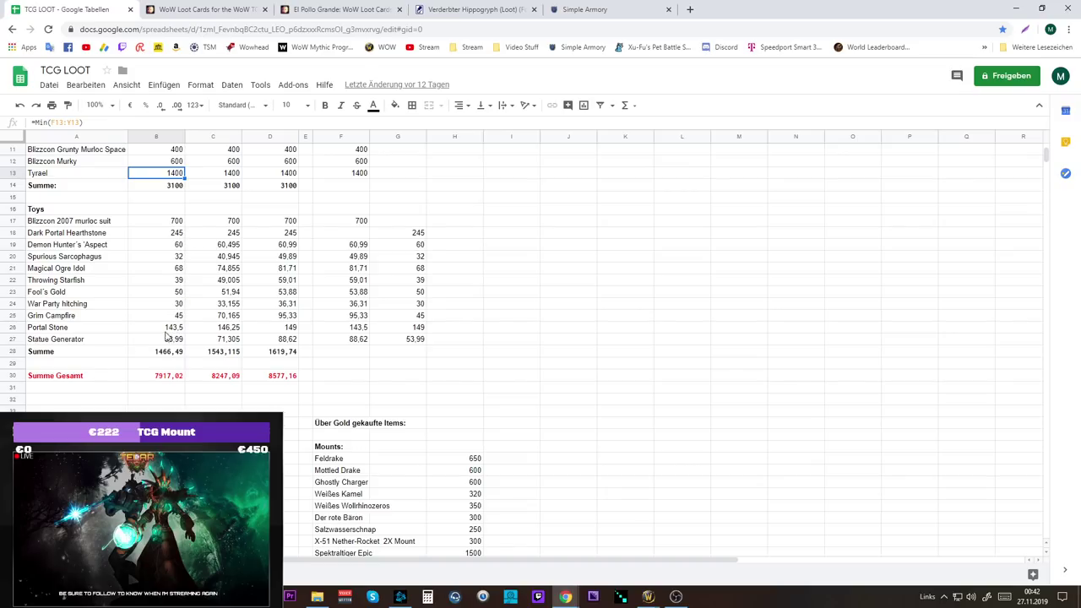
click(169, 235)
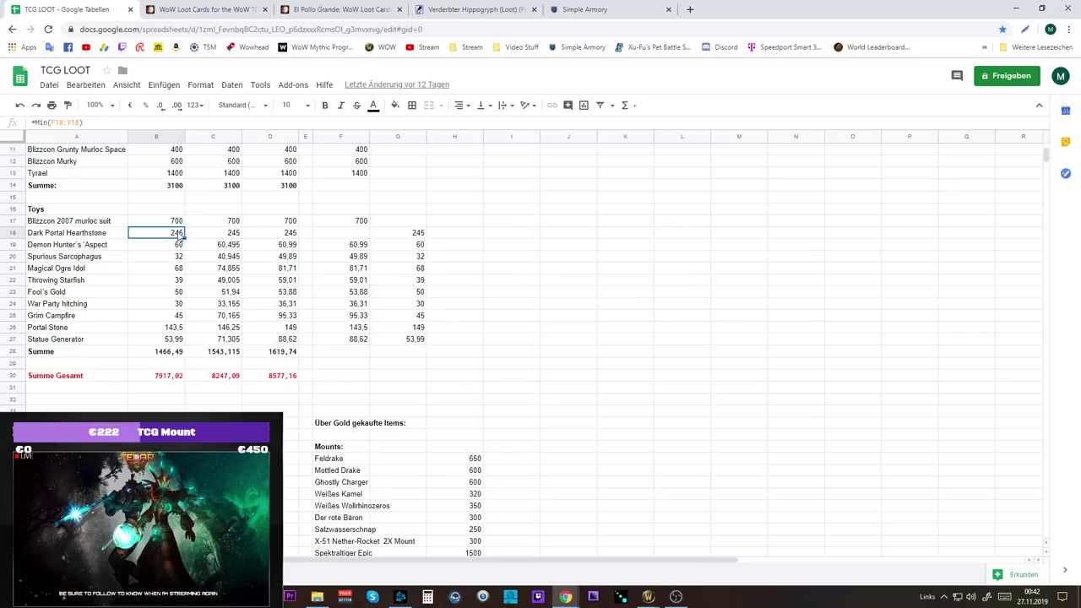
click(84, 227)
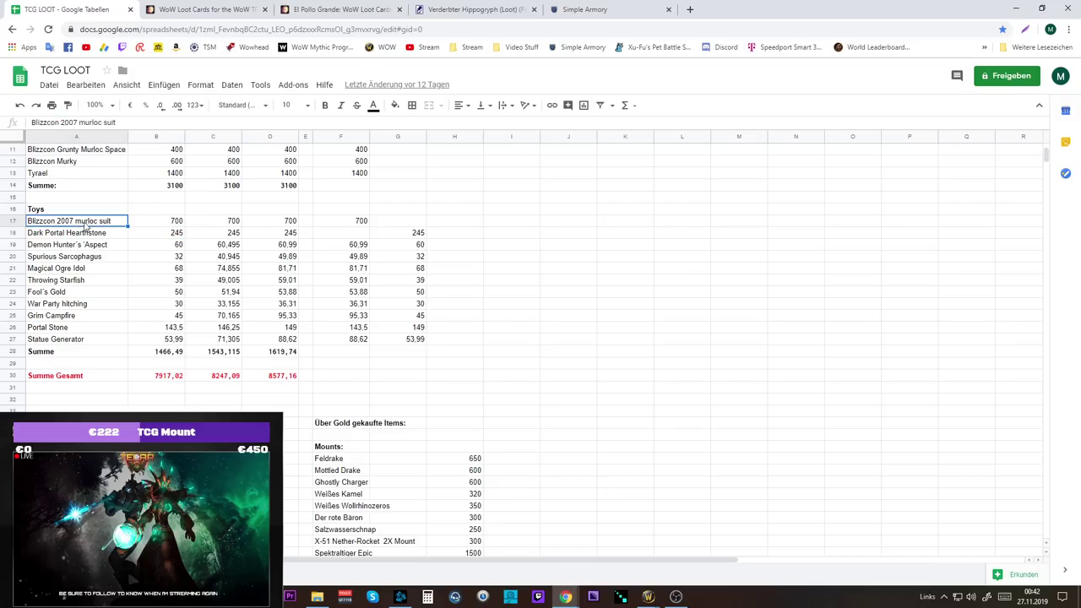
click(171, 226)
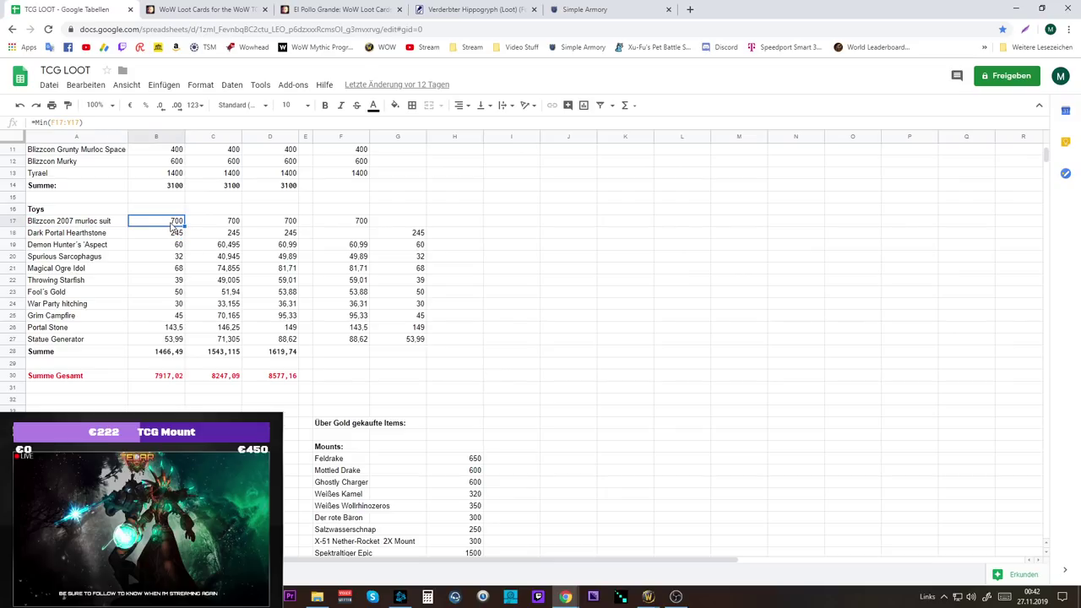
click(82, 223)
scroll(80, 240, up, 2)
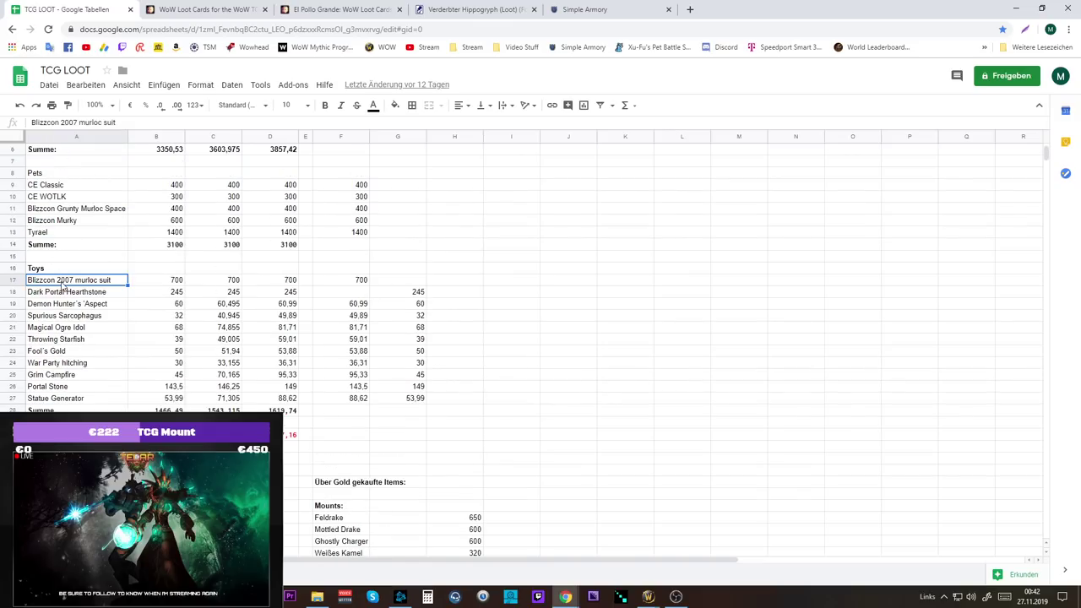
scroll(95, 258, up, 2)
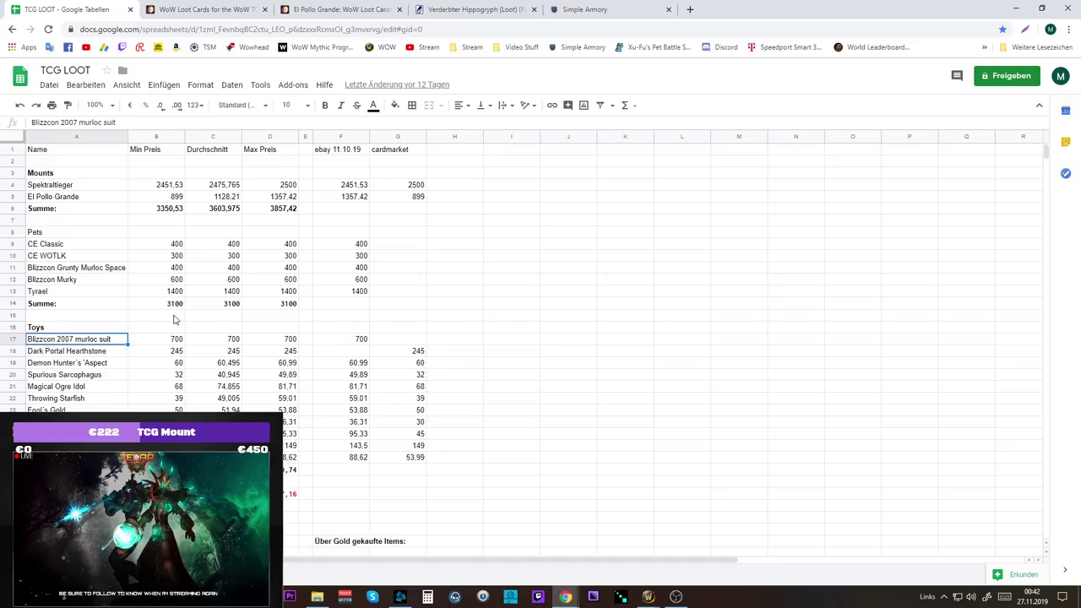
click(177, 343)
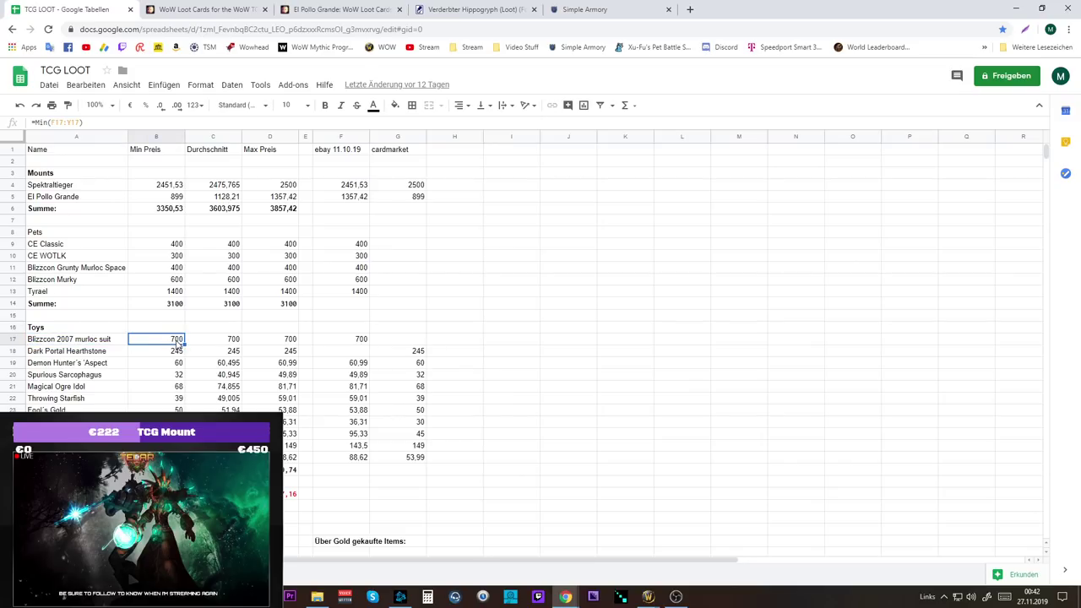
click(174, 293)
click(173, 340)
Switch to World of Warcraft and look through the mount, pet and toy collections, including the toy box filter options
click(1013, 9)
key(shift+p)
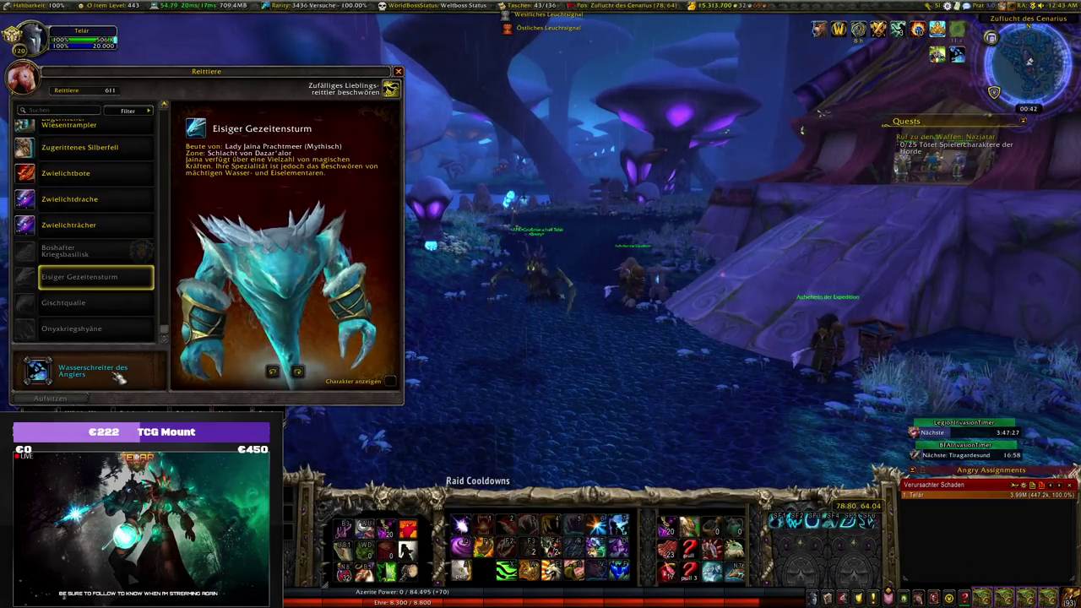
key(shift+p)
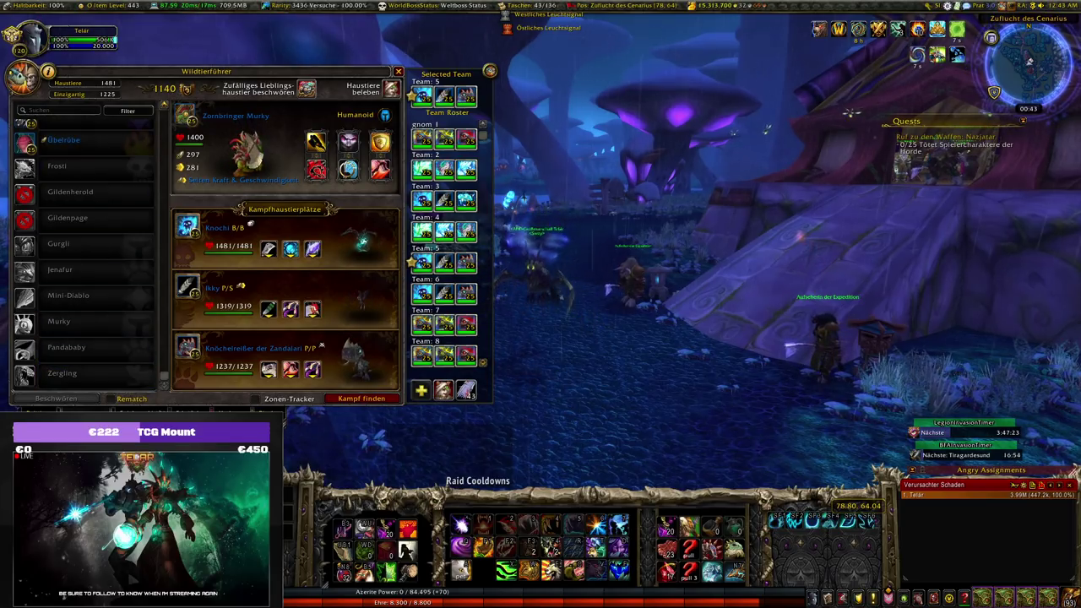
click(143, 412)
click(371, 91)
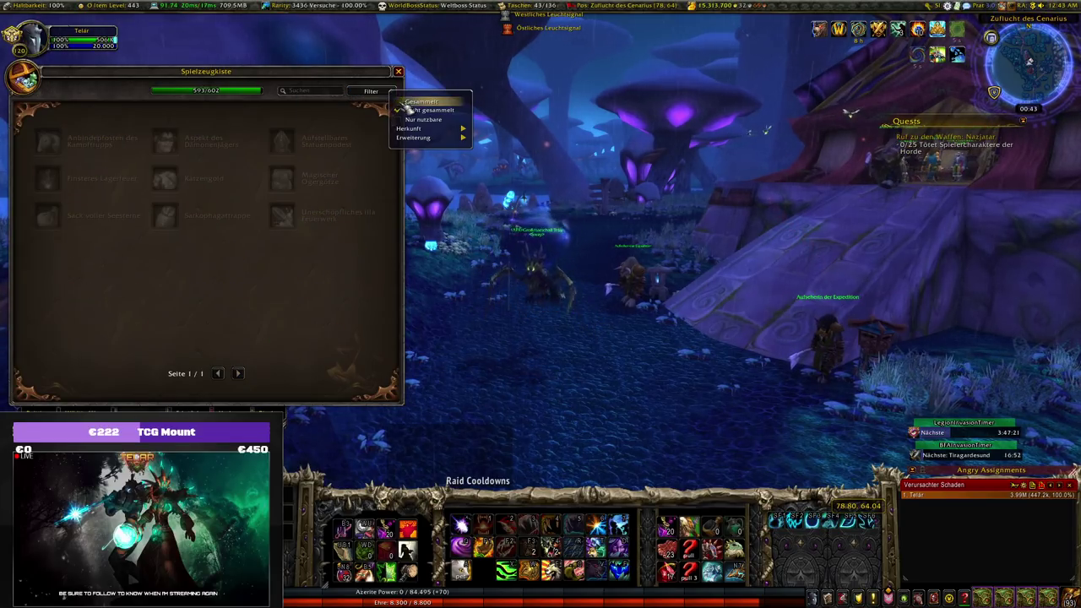
click(253, 313)
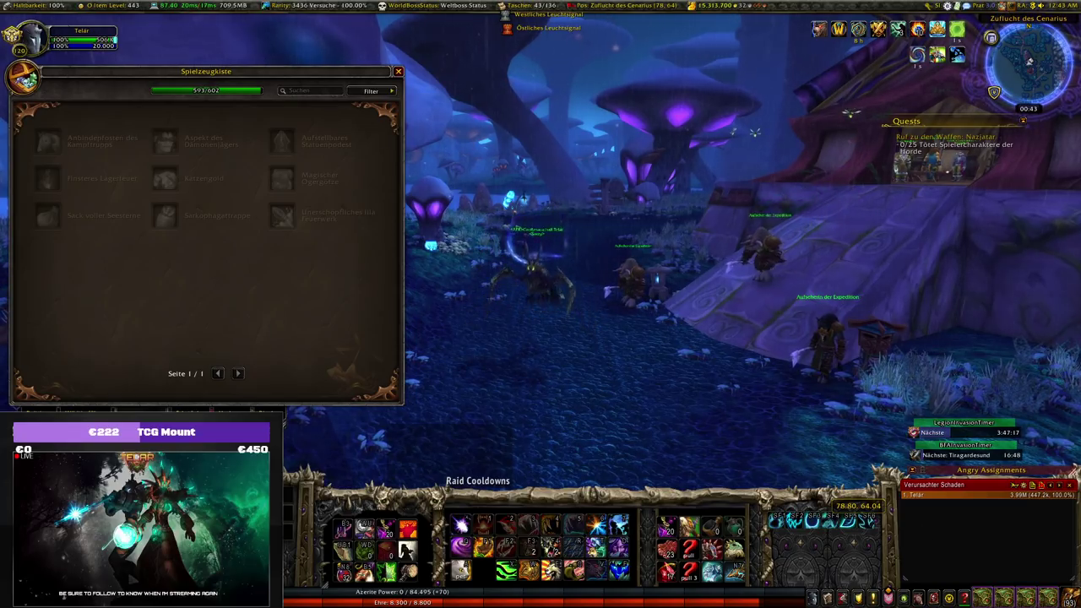
Return to the TCG LOOT spreadsheet and check the minimum-price sums for toys, mounts and overall, plus Tyrael's price
key(alt+Tab)
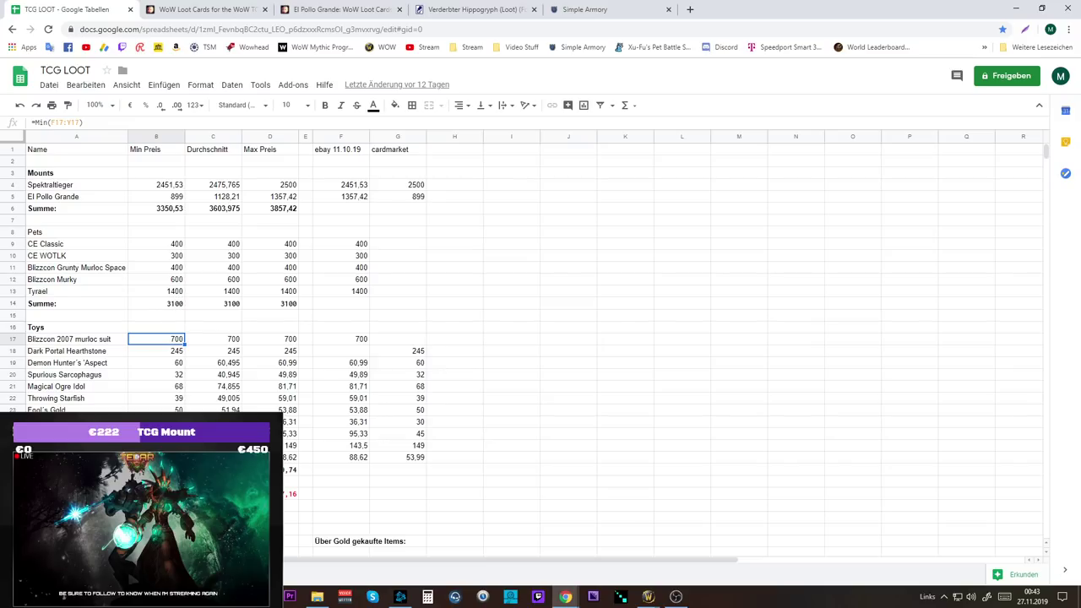
click(169, 480)
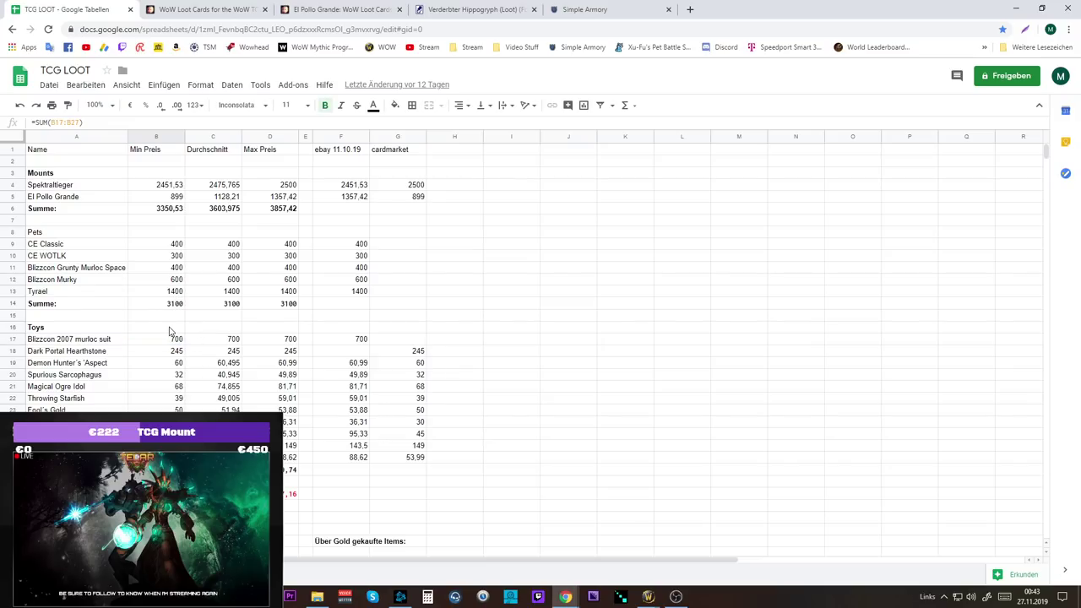
click(180, 292)
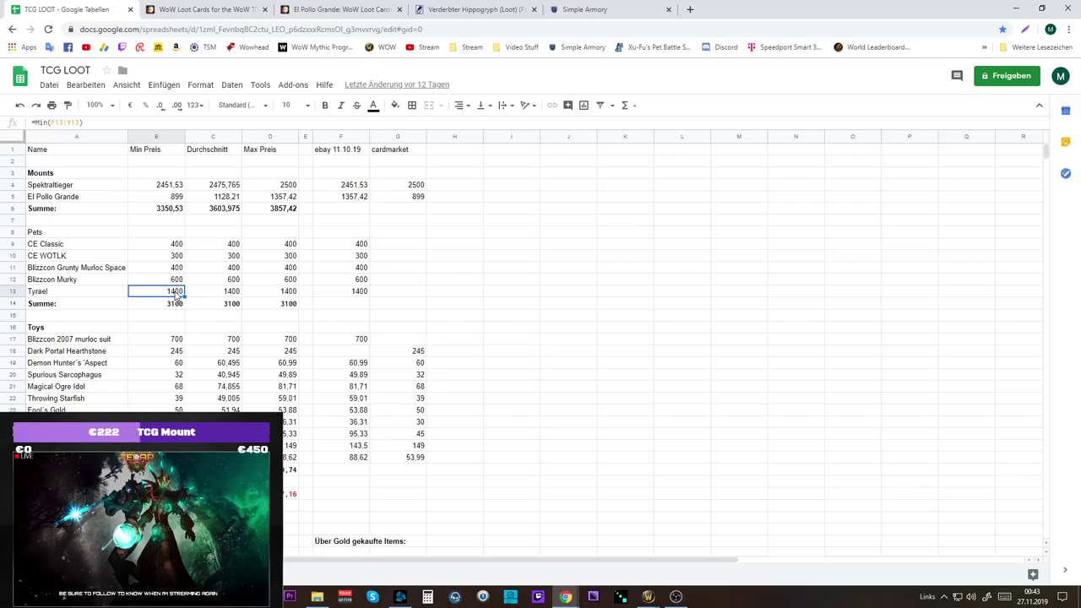
click(163, 211)
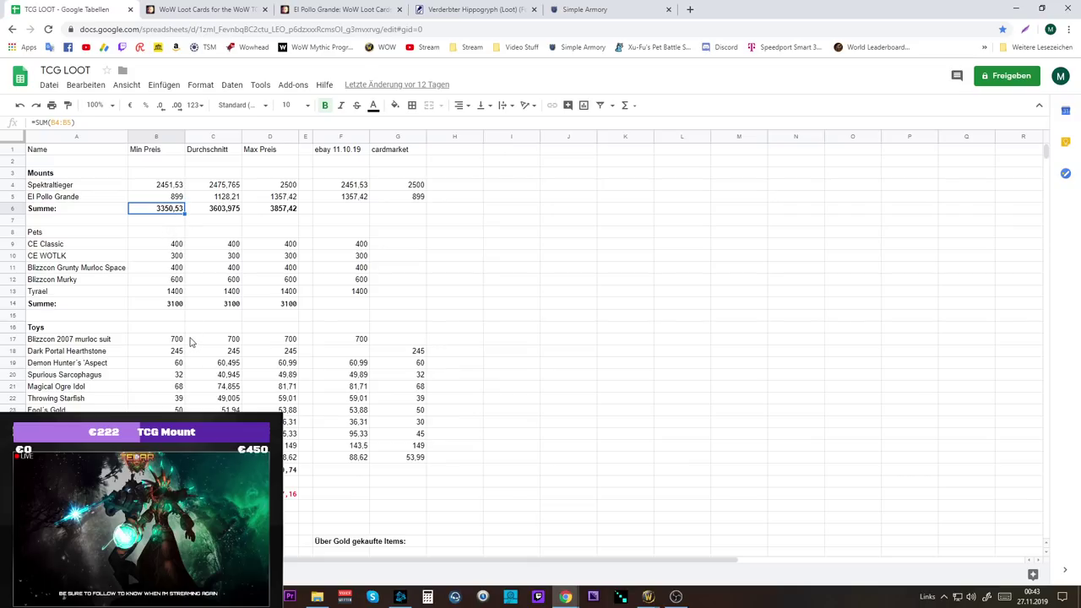
click(156, 493)
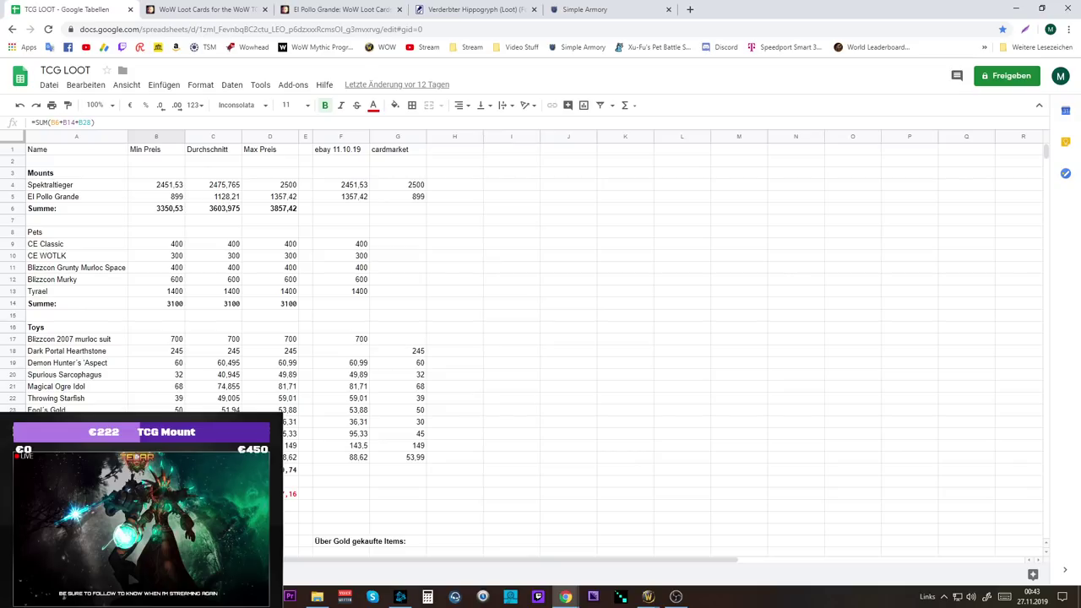
Look over the missing mounts, pets and toys with their price sums, plus the lists of items already bought
scroll(284, 468, down, 4)
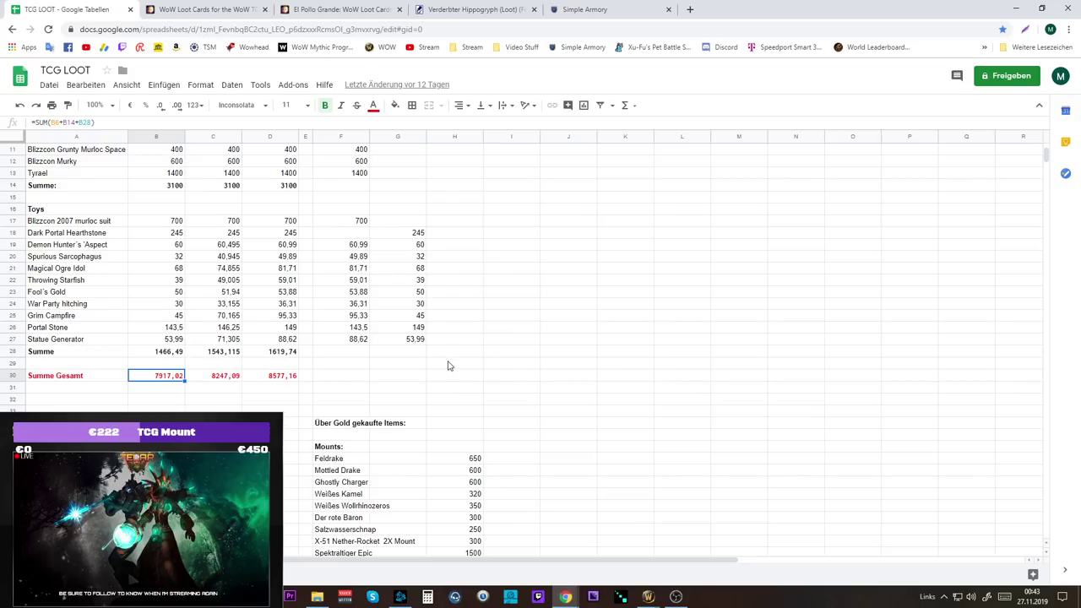
scroll(447, 364, up, 4)
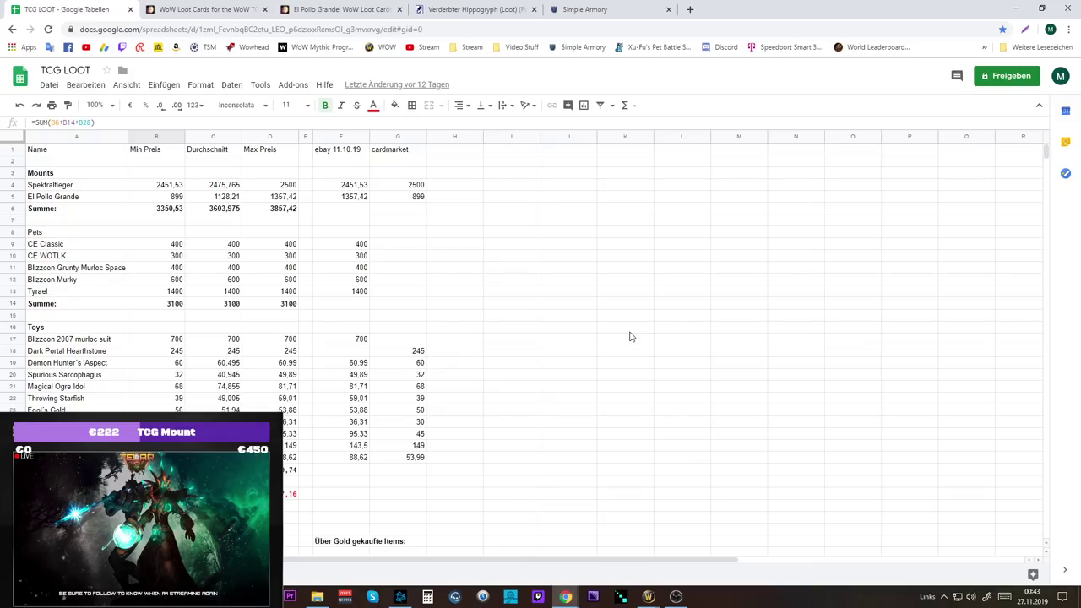
scroll(628, 337, down, 1)
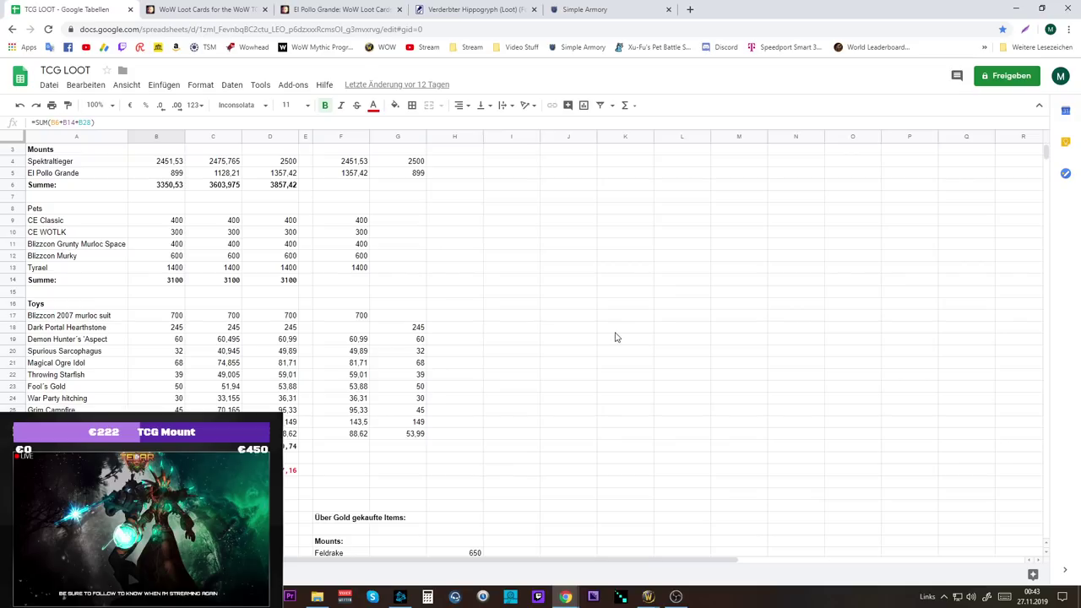
scroll(614, 333, down, 2)
scroll(614, 334, down, 2)
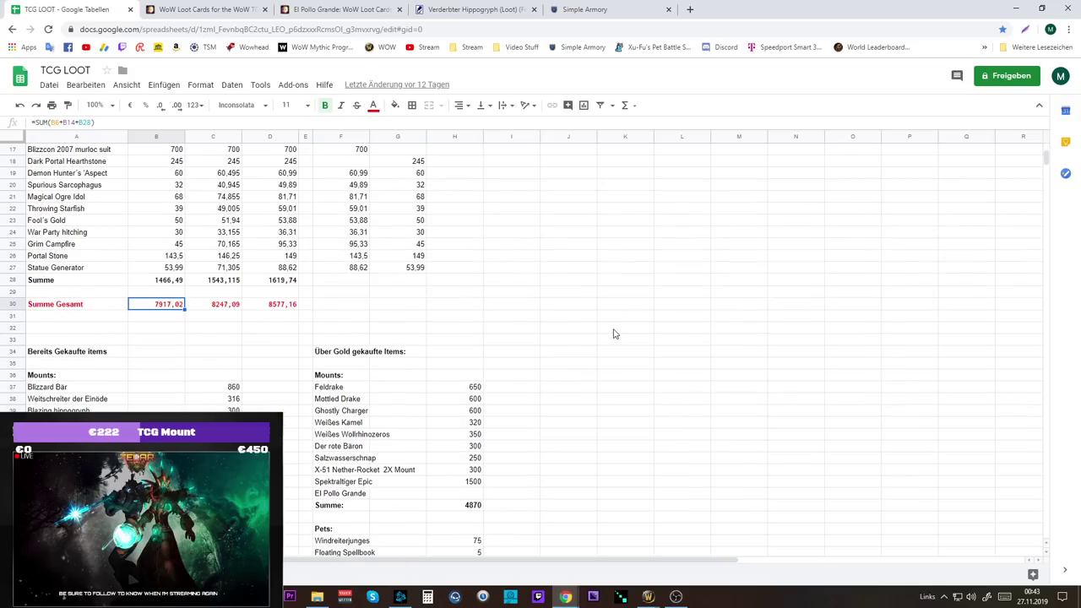
scroll(618, 265, down, 3)
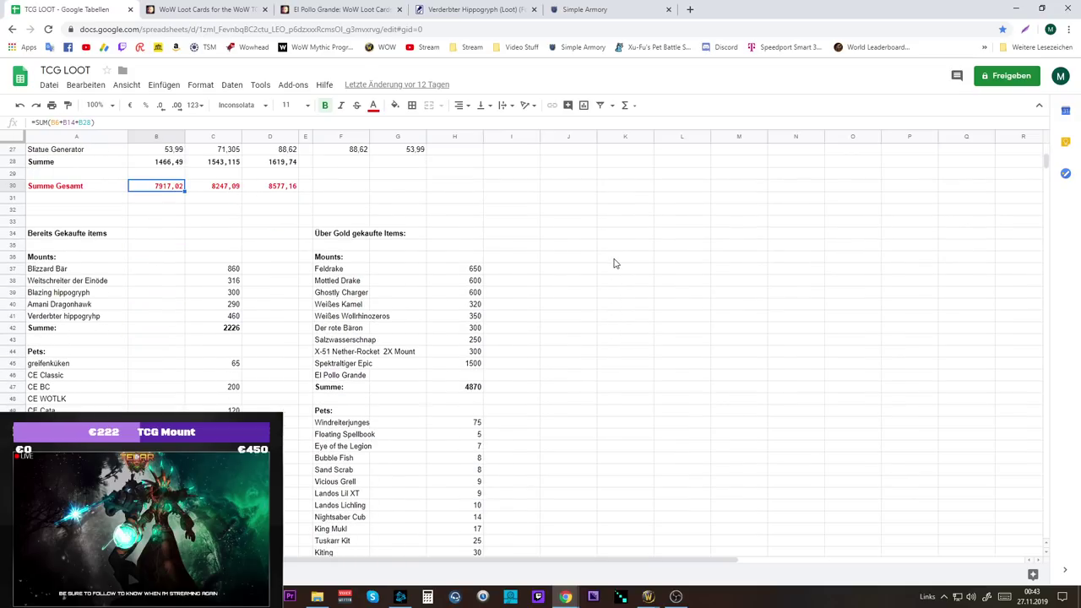
scroll(614, 264, up, 8)
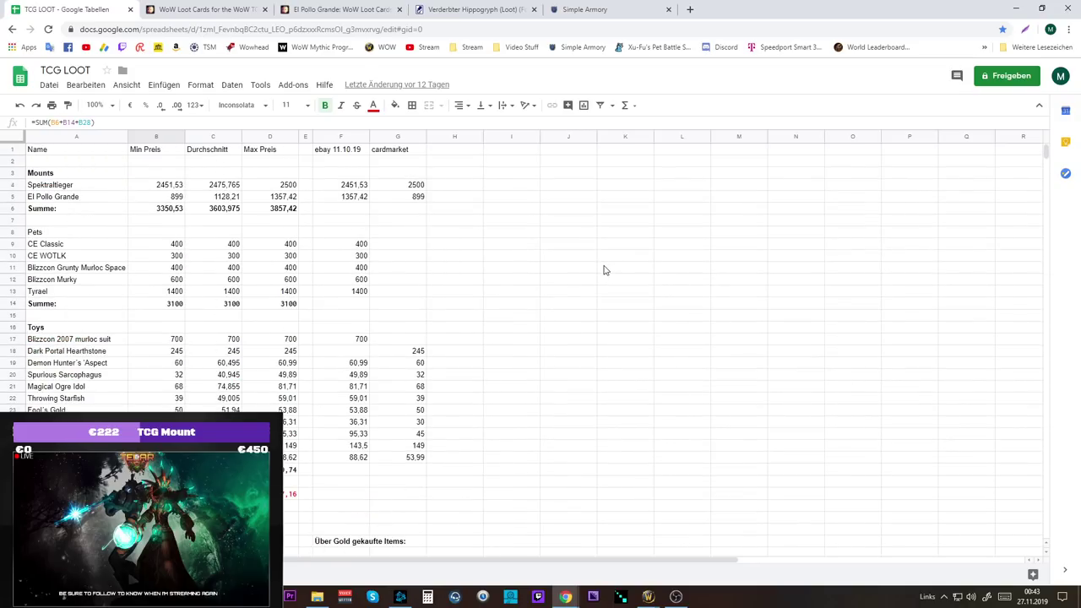
scroll(605, 269, down, 2)
scroll(604, 271, down, 2)
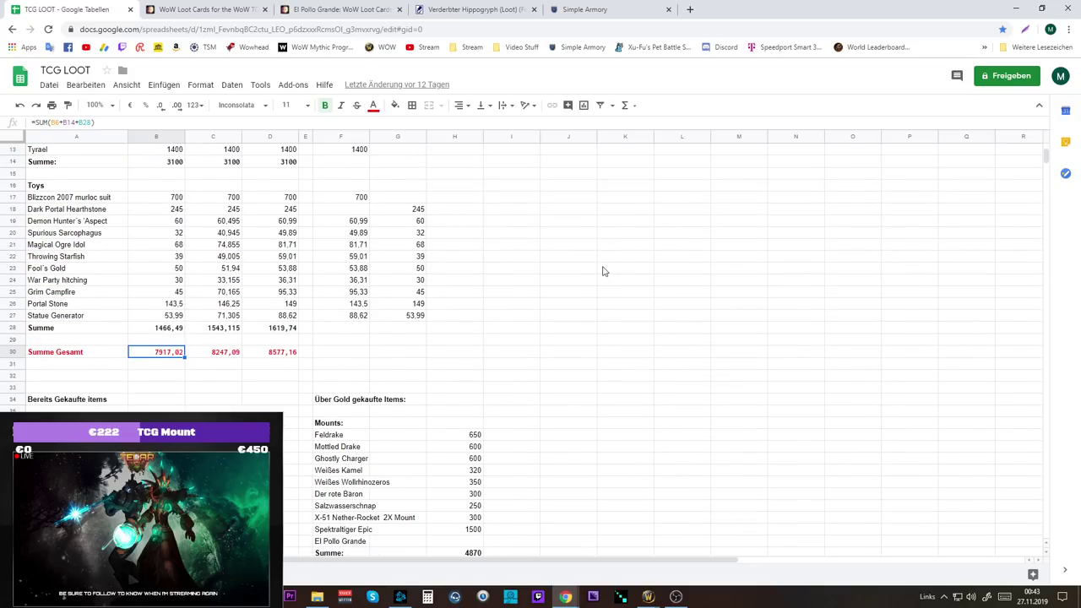
scroll(603, 271, down, 6)
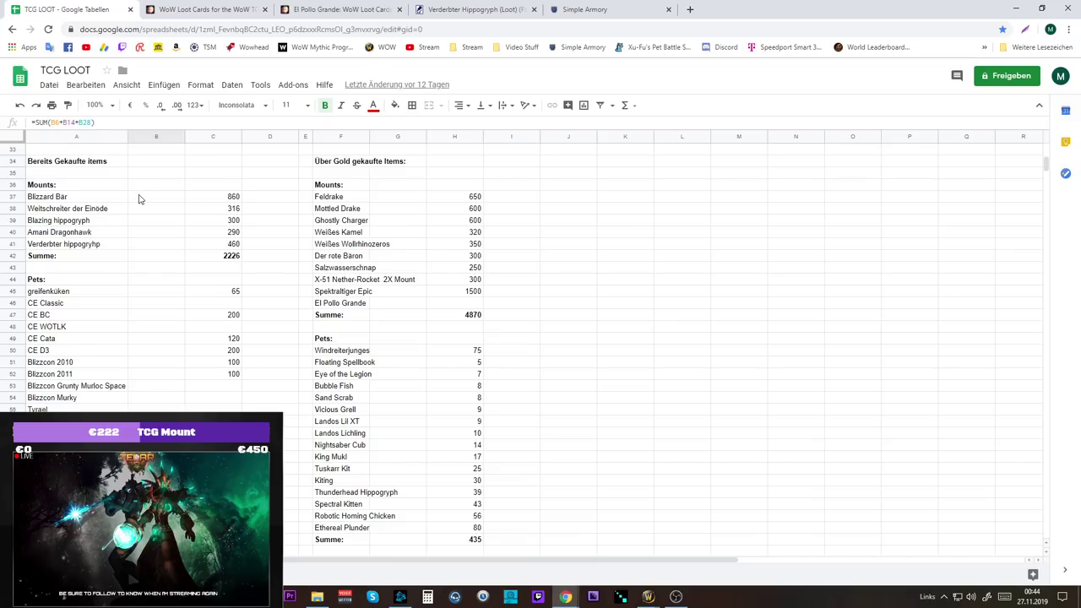
Review the price paid for each already bought mount, from Blizzard Bär to Verderbter hippogryhp
click(64, 200)
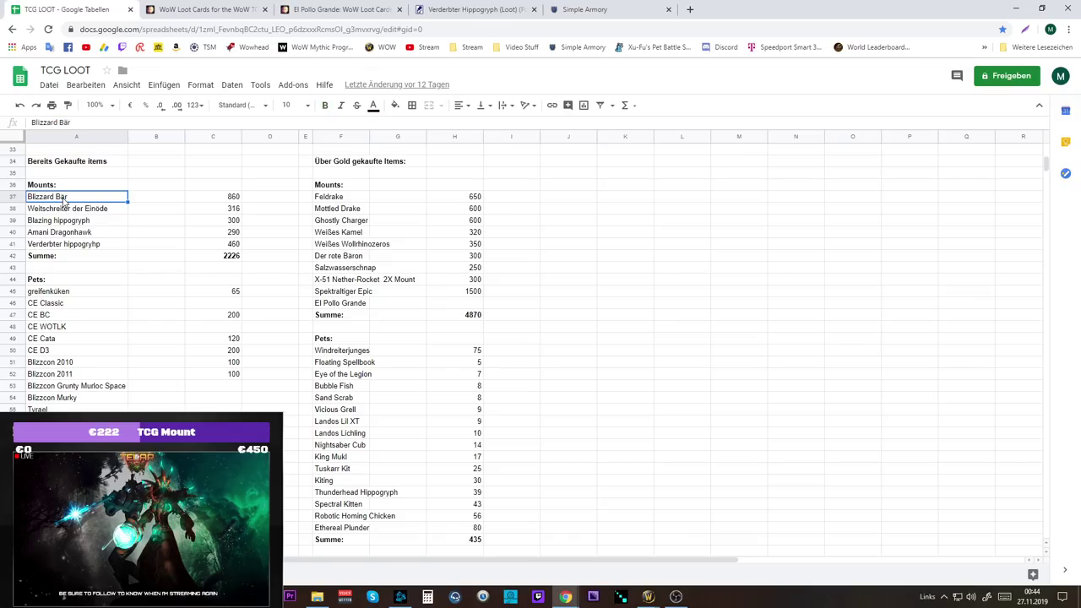
scroll(164, 203, up, 2)
click(232, 258)
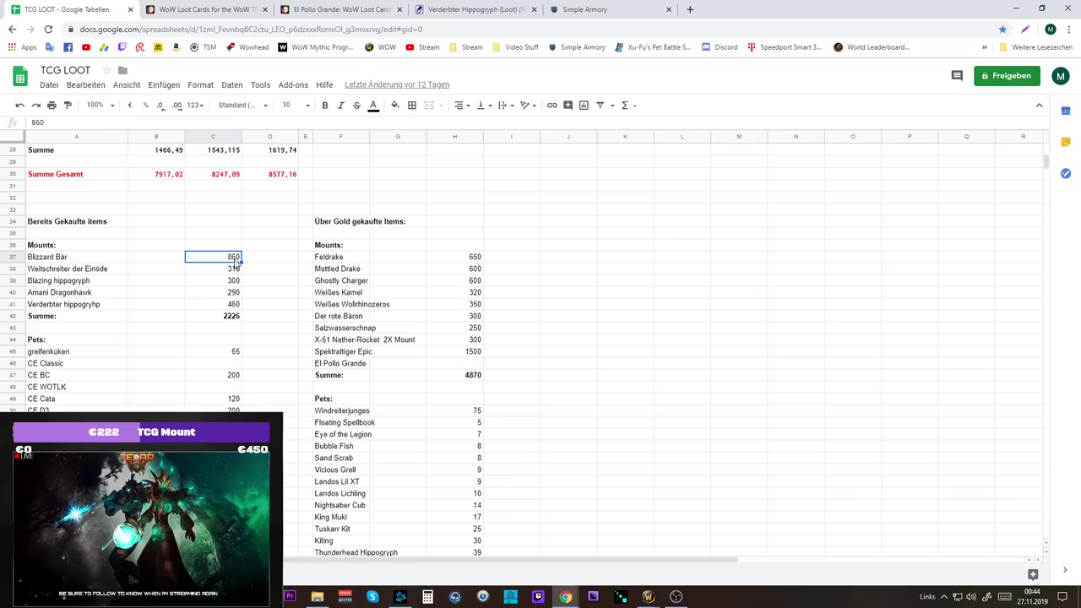
click(231, 271)
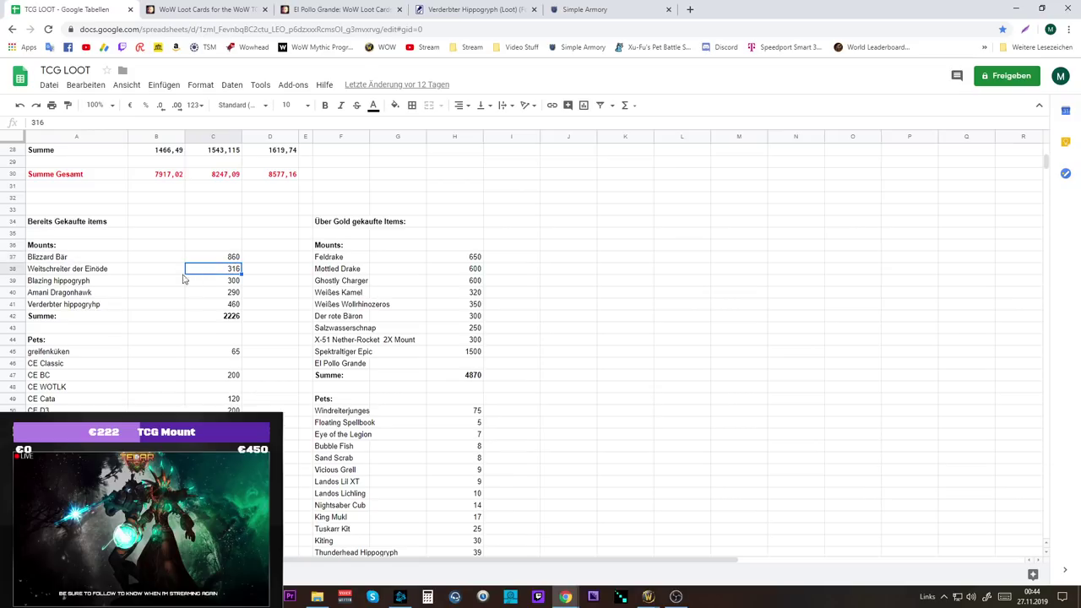
click(86, 271)
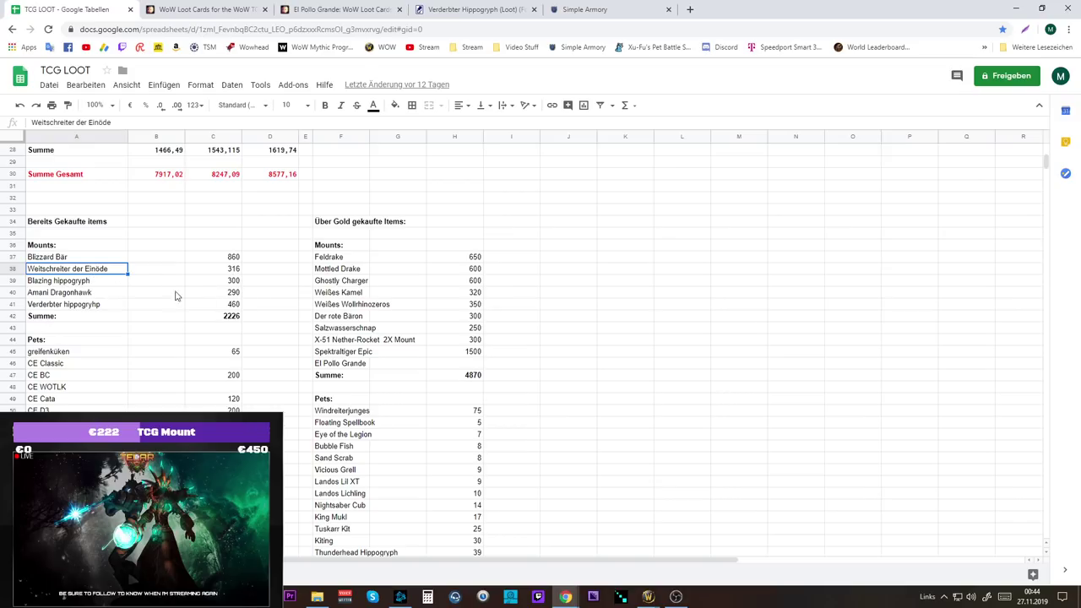
click(235, 284)
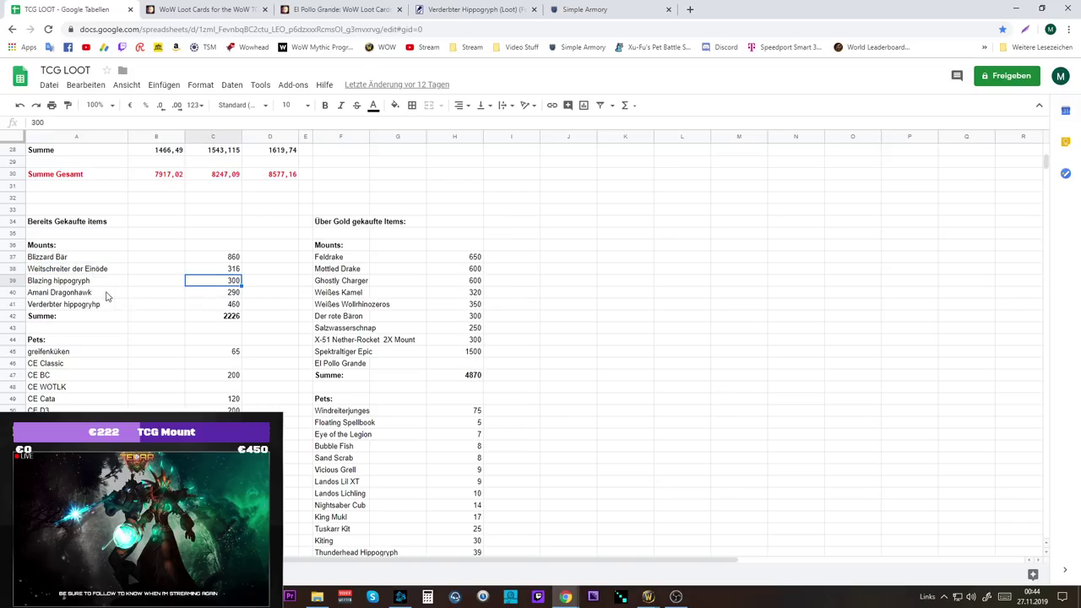
click(226, 296)
click(225, 306)
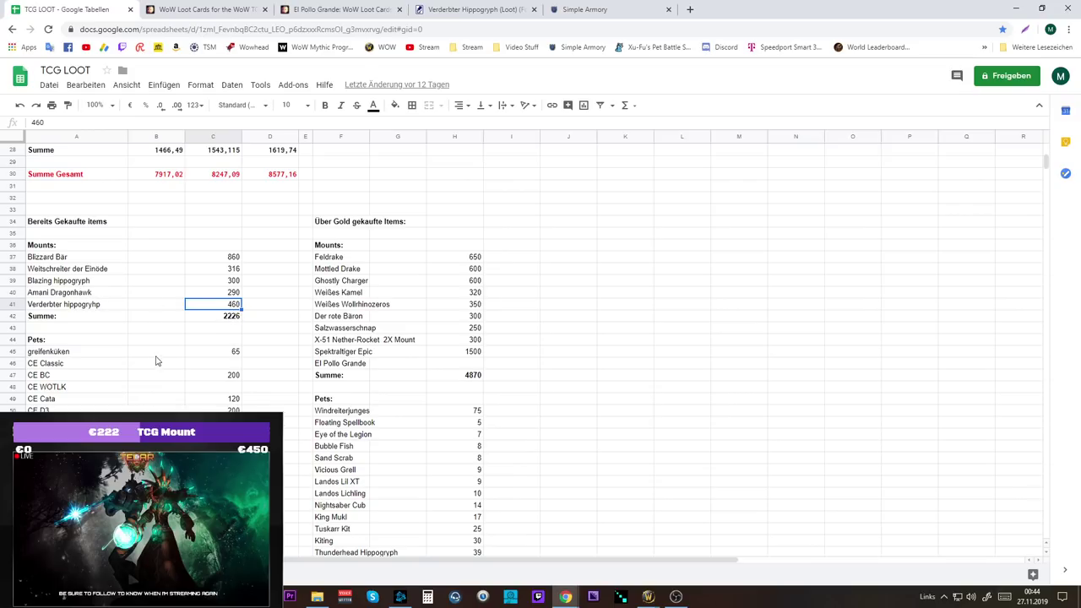
Review the already bought pets and TCG toys, and check the overall sum of that purchased-items list
scroll(182, 333, down, 3)
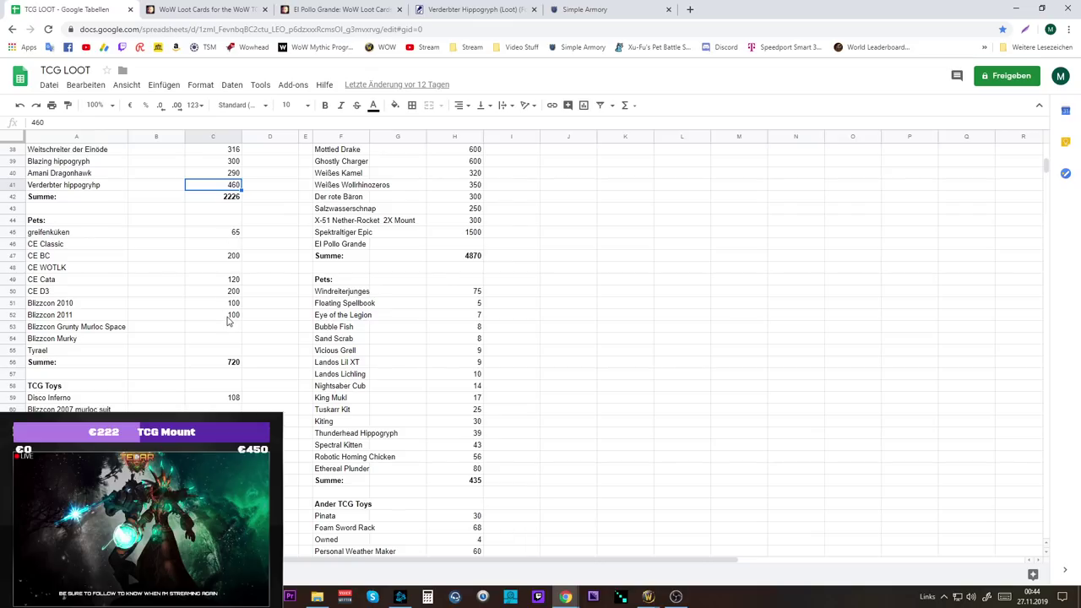
scroll(232, 331, down, 2)
scroll(237, 338, down, 3)
click(230, 388)
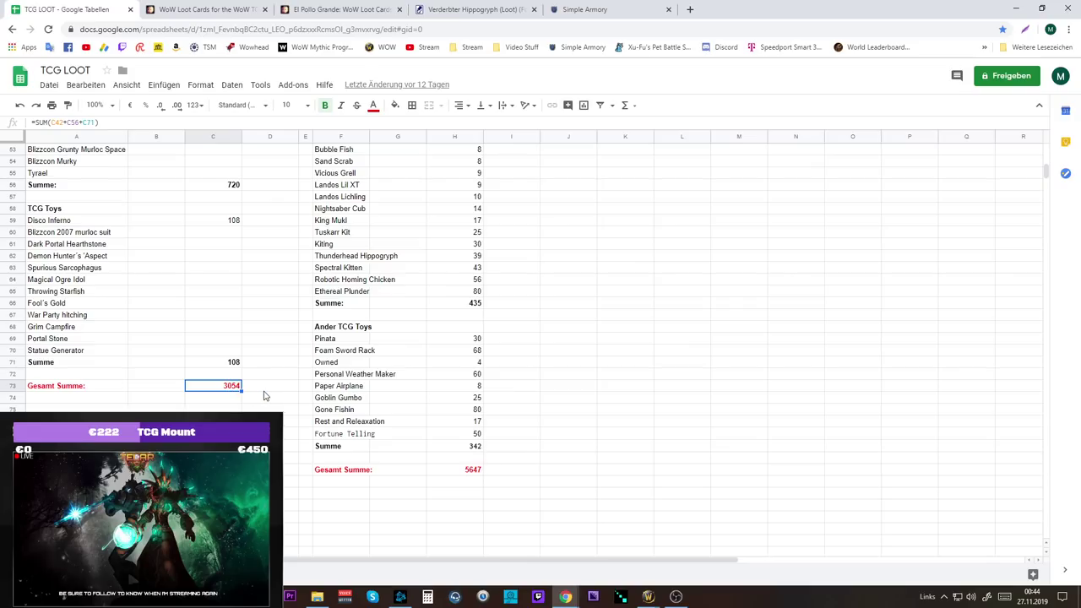
Review the mounts bought with gold, checking the Feldrake and Spektraltiger Epic prices and the mounts' sum
scroll(263, 395, up, 12)
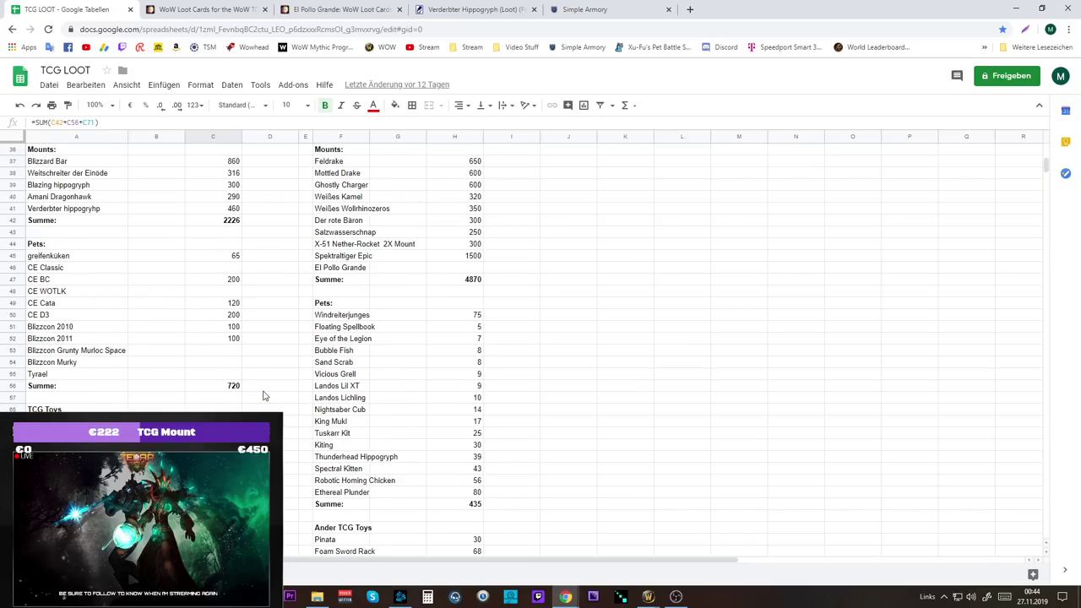
scroll(263, 395, down, 8)
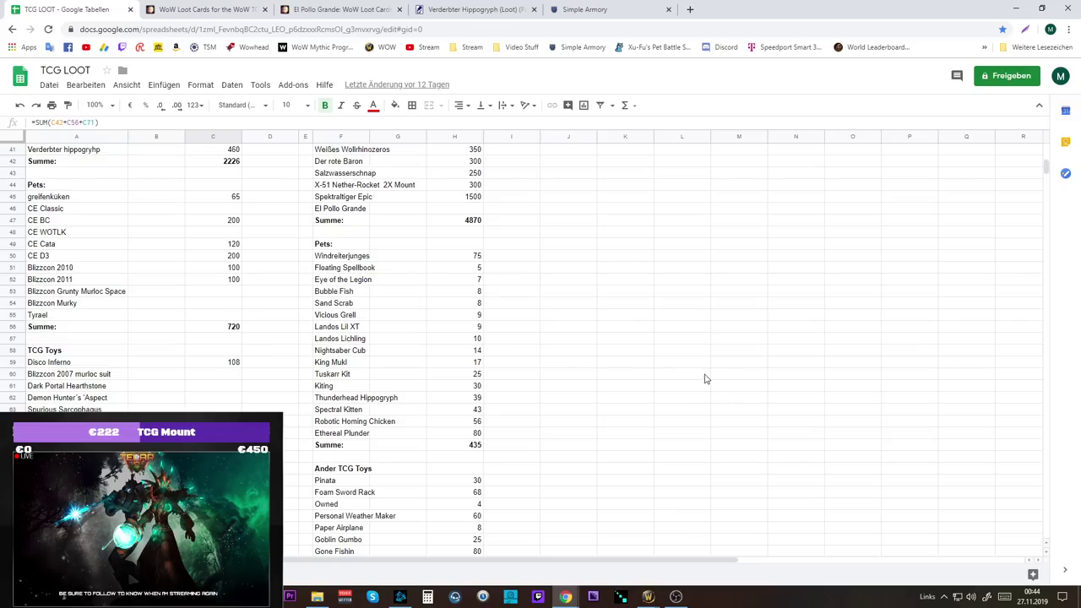
scroll(650, 368, up, 4)
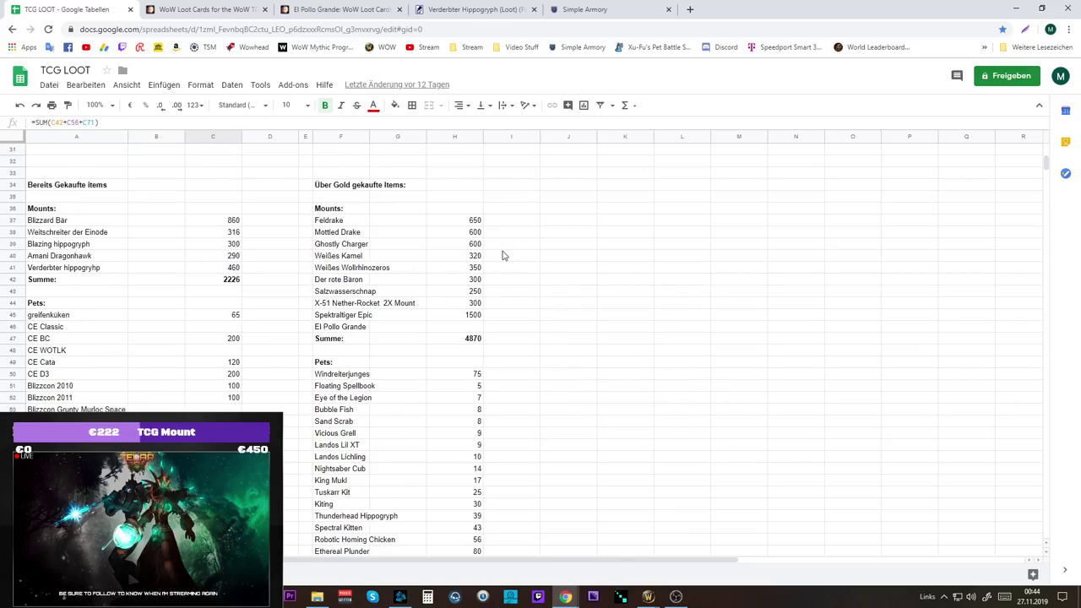
click(476, 222)
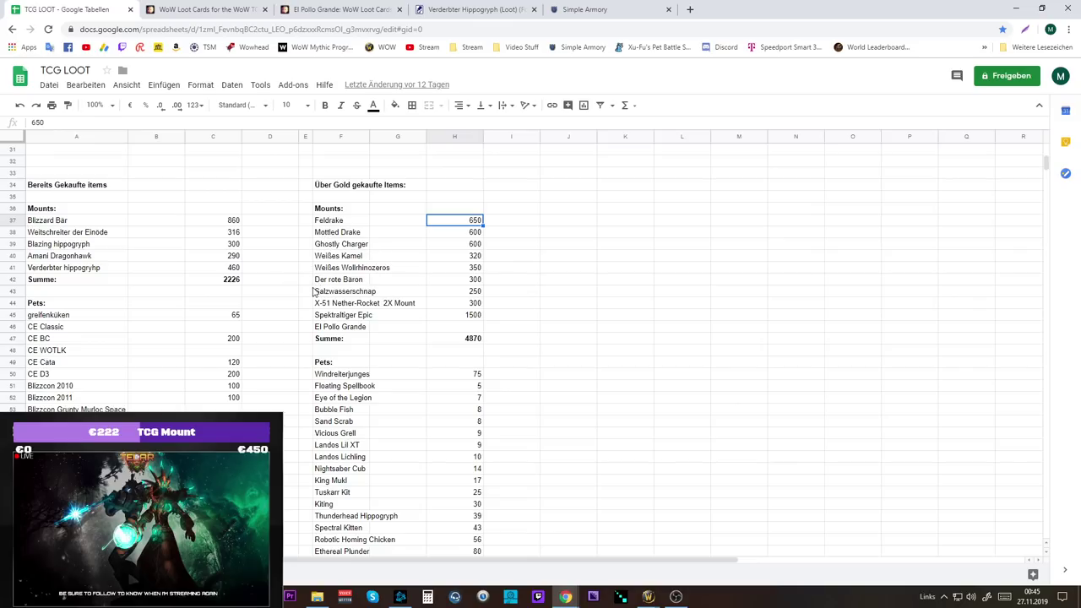
drag(338, 315, 406, 319)
click(481, 318)
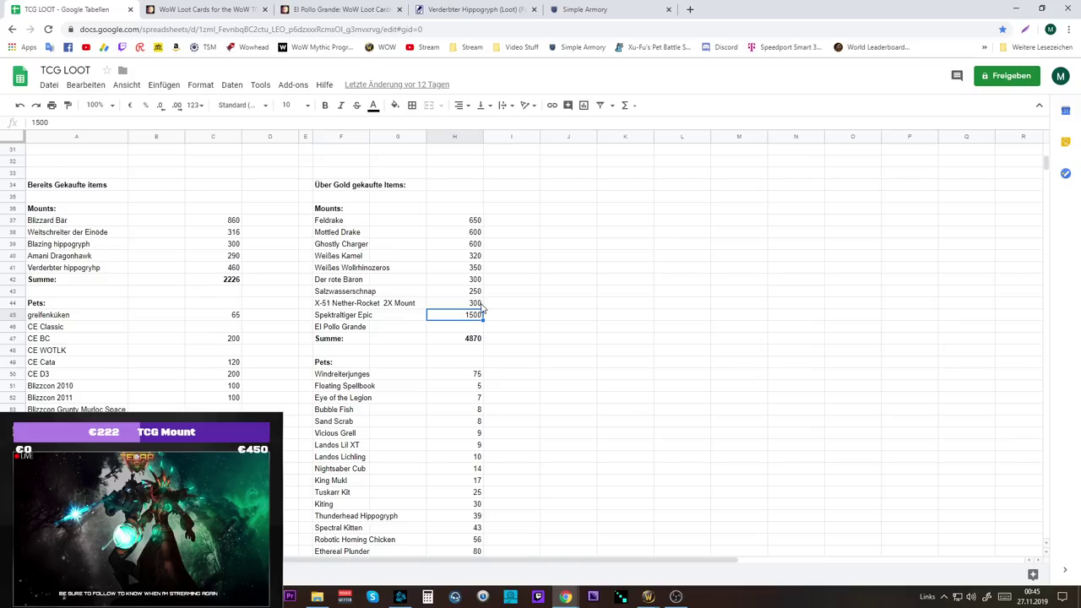
click(476, 337)
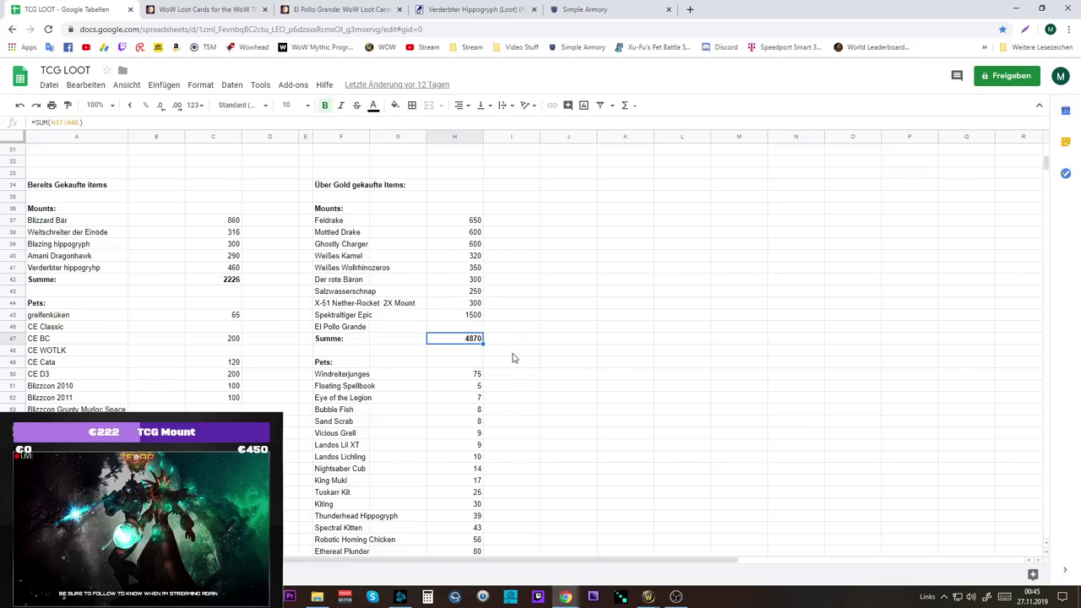
Review the prices of the pets bought with gold and check their sum
scroll(547, 392, down, 4)
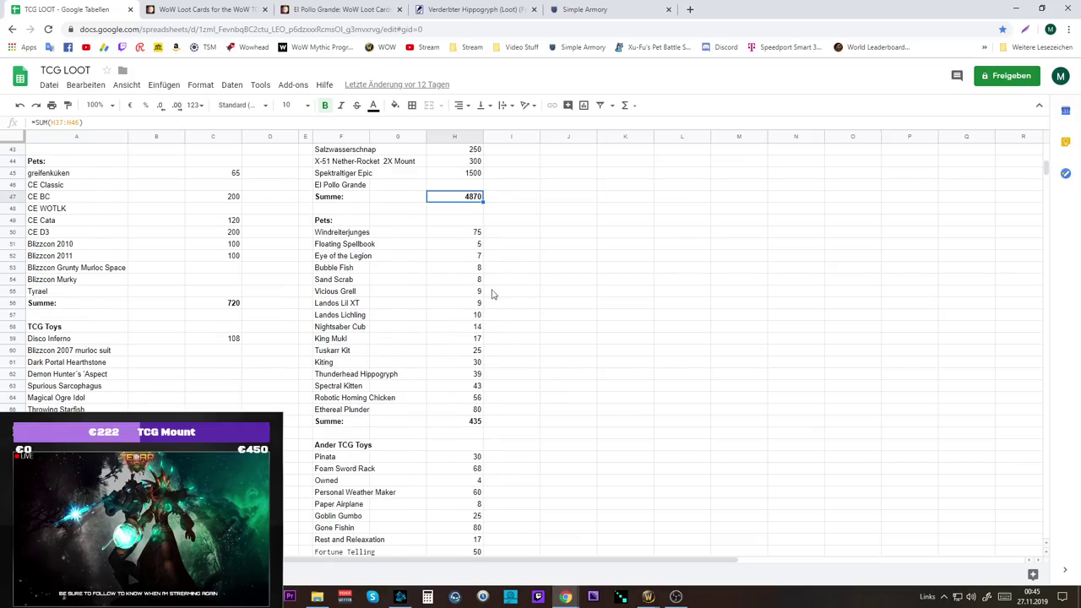
drag(480, 411, 485, 270)
click(603, 315)
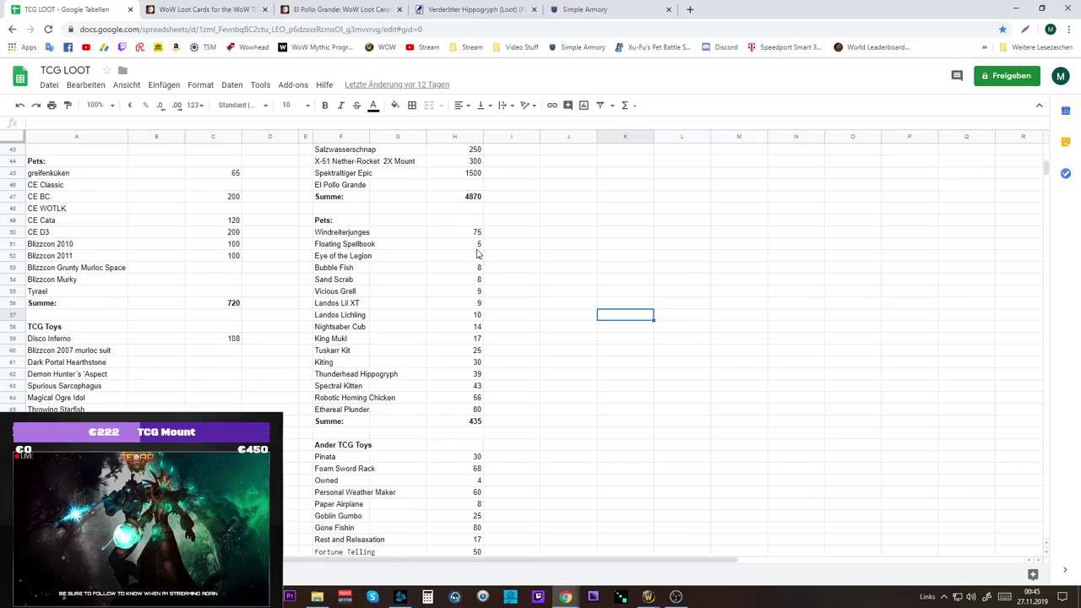
click(478, 422)
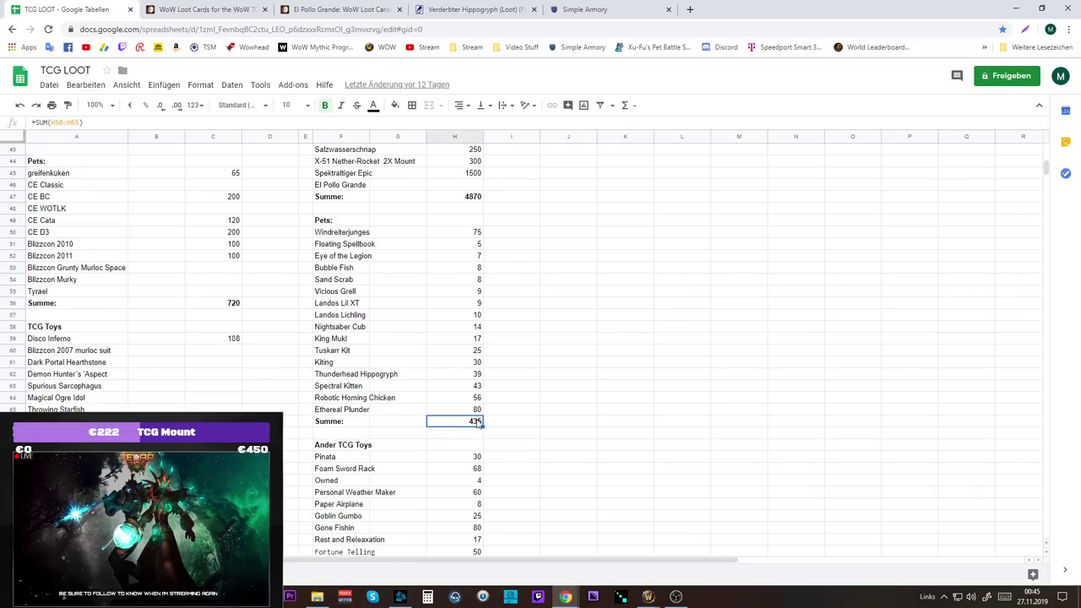
Review the prices of the other TCG toys bought with gold and check their sum
scroll(478, 423, down, 2)
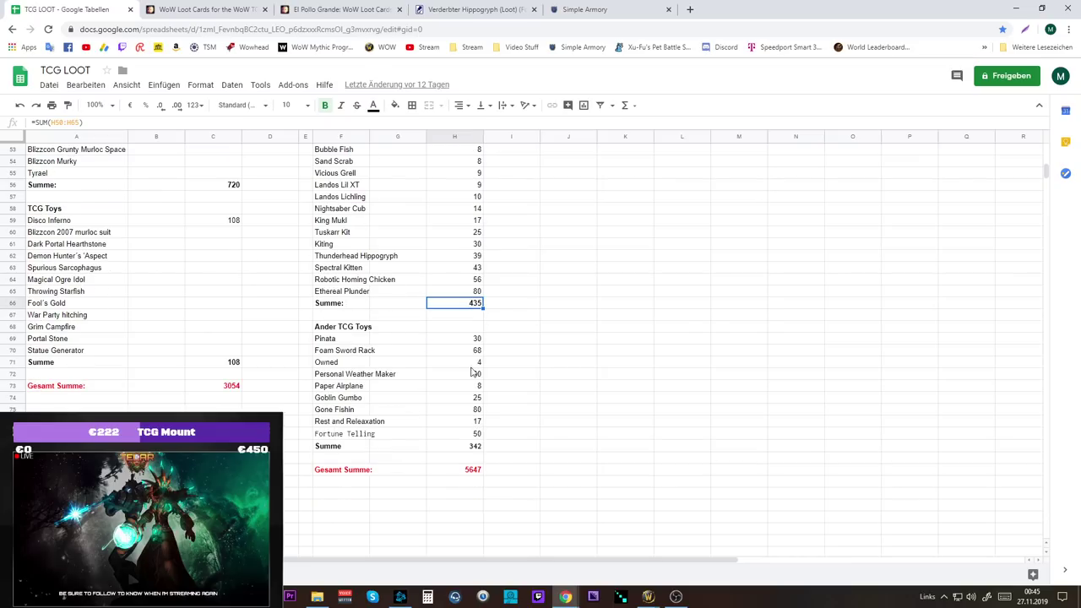
drag(475, 342, 495, 446)
click(479, 445)
scroll(499, 449, down, 2)
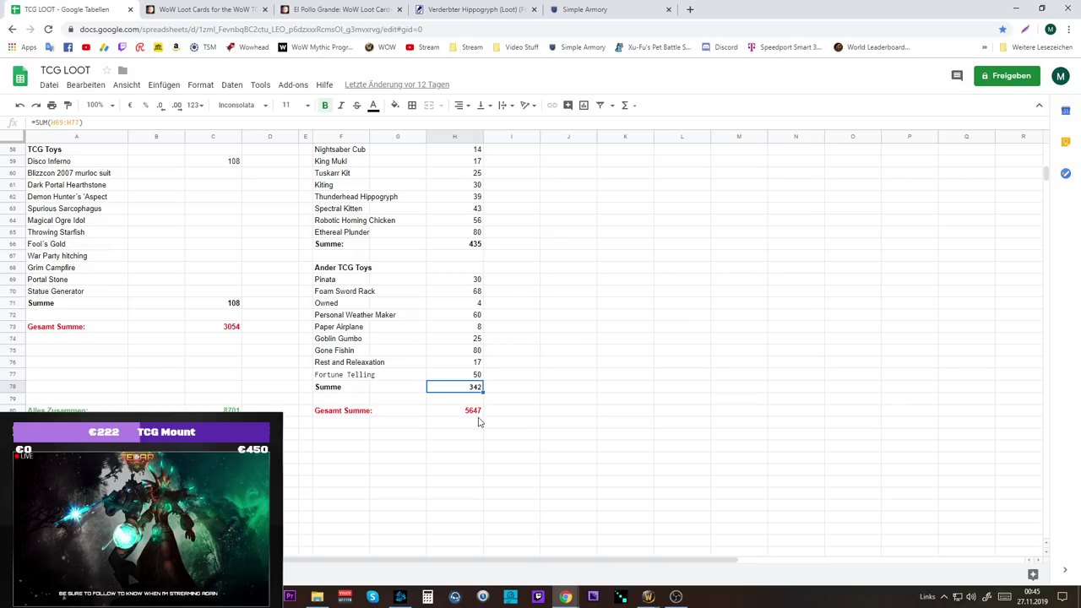
scroll(475, 417, down, 2)
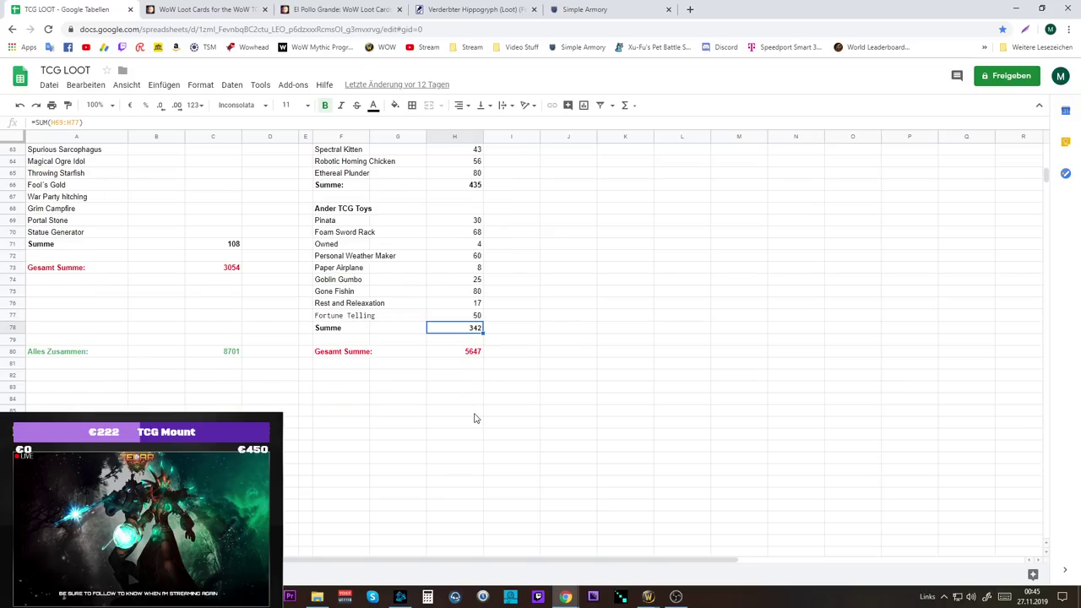
Compare the gold-bought items' total, the already bought items' total and the combined total of both lists
click(476, 353)
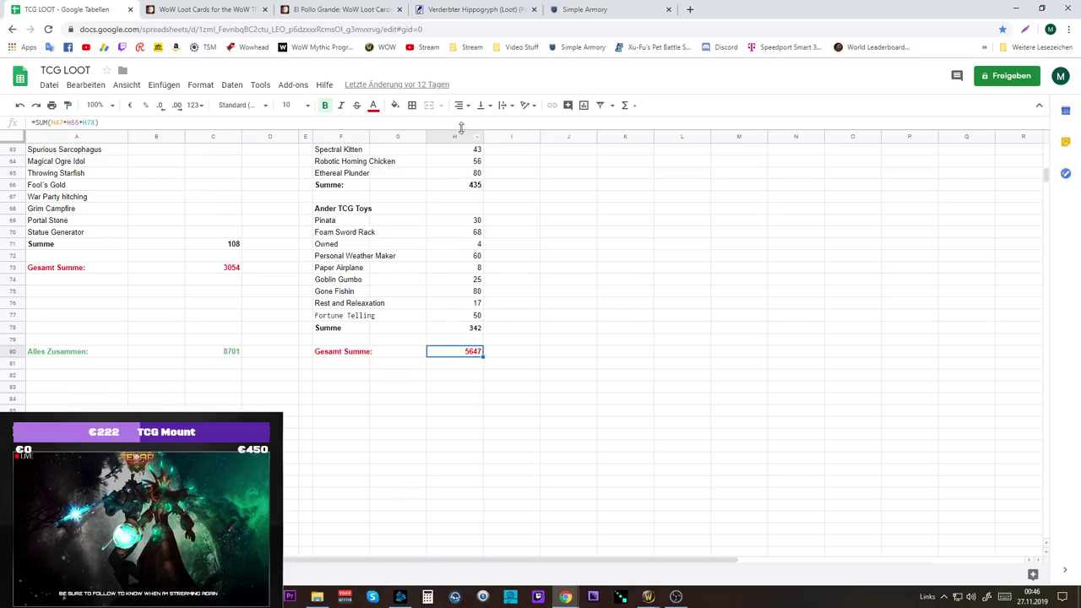
click(226, 269)
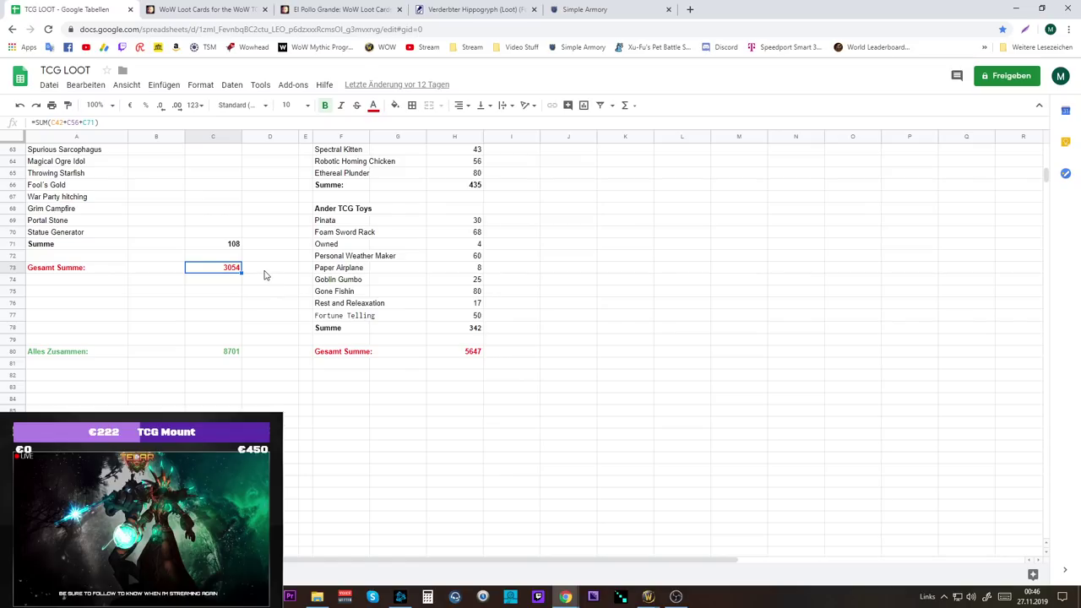
click(227, 353)
Return to the missing items and check the overall minimum-price sum plus the minimum prices of Tyrael and the Blizzcon 2007 murloc suit
scroll(511, 410, up, 3)
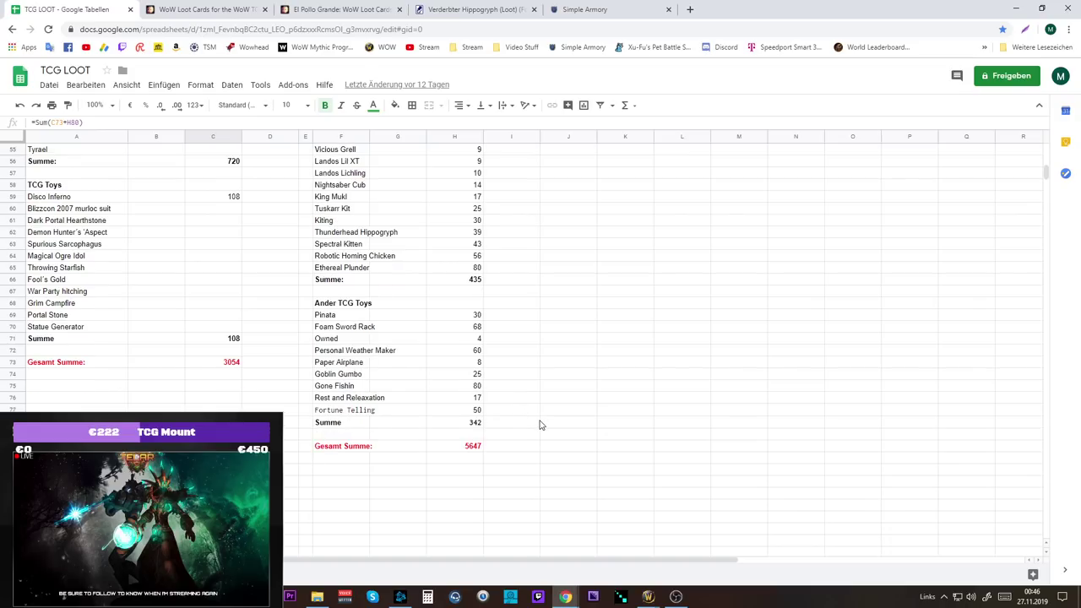
scroll(539, 422, up, 10)
scroll(535, 421, up, 5)
scroll(535, 420, down, 3)
scroll(535, 420, up, 3)
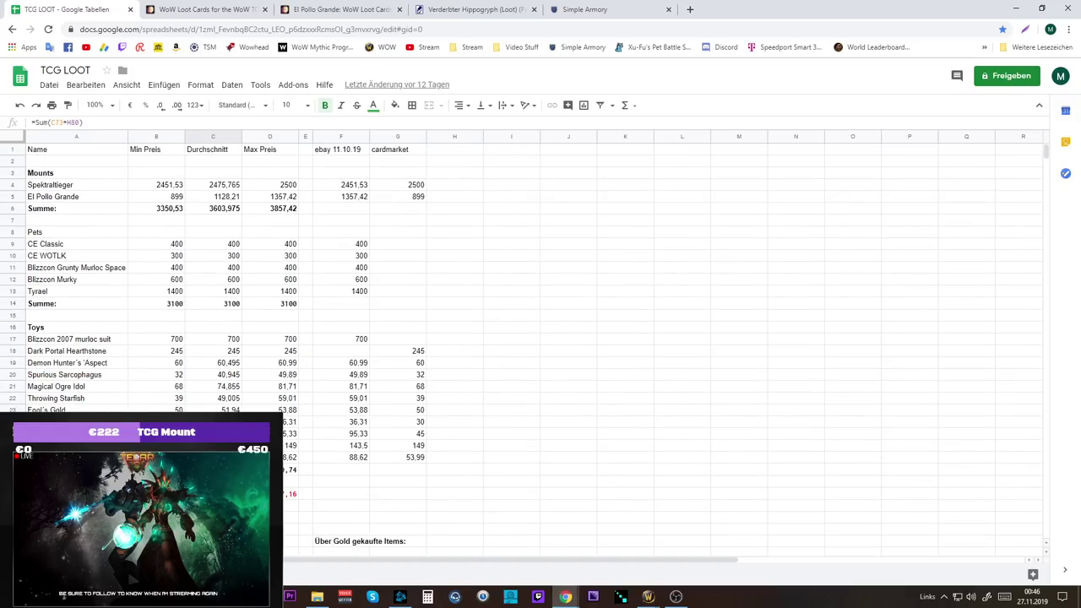
click(157, 493)
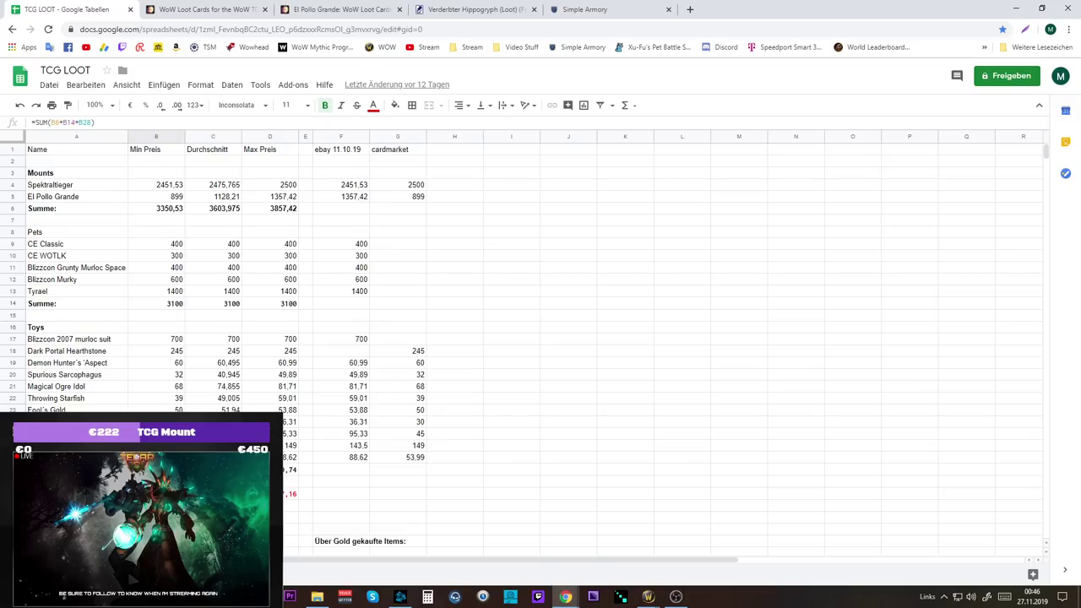
click(174, 292)
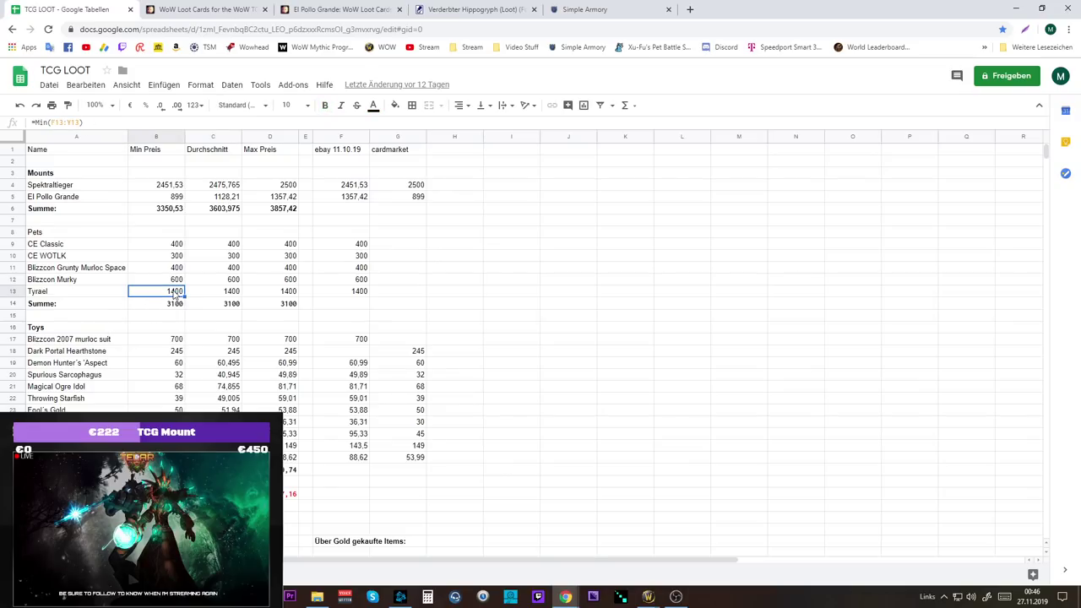
click(177, 339)
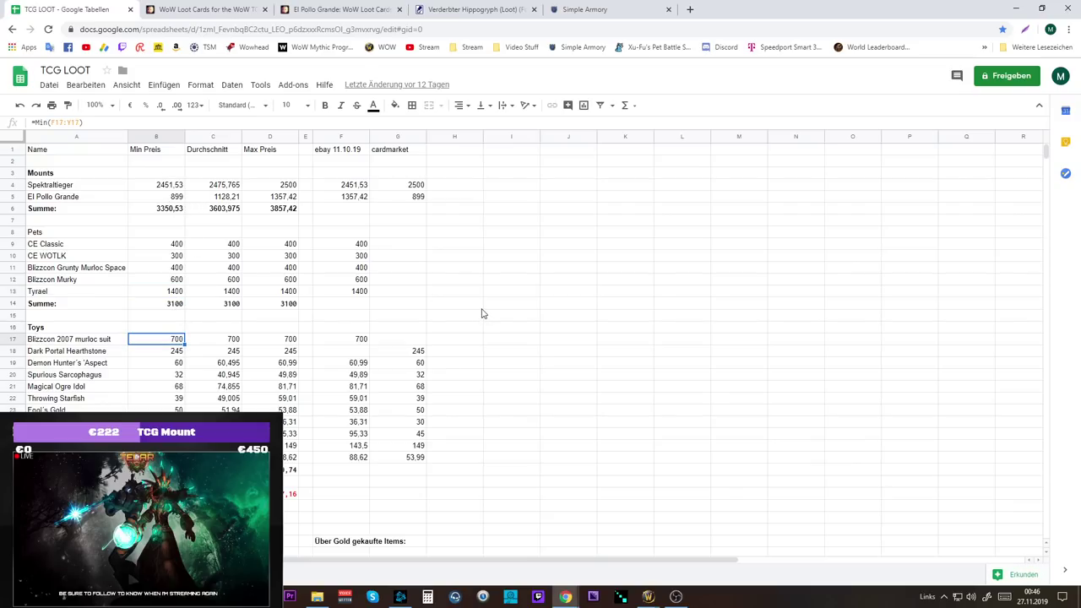
Compare the overall sums of the missing items with the totals of the already bought and gold-bought lists
scroll(479, 310, down, 4)
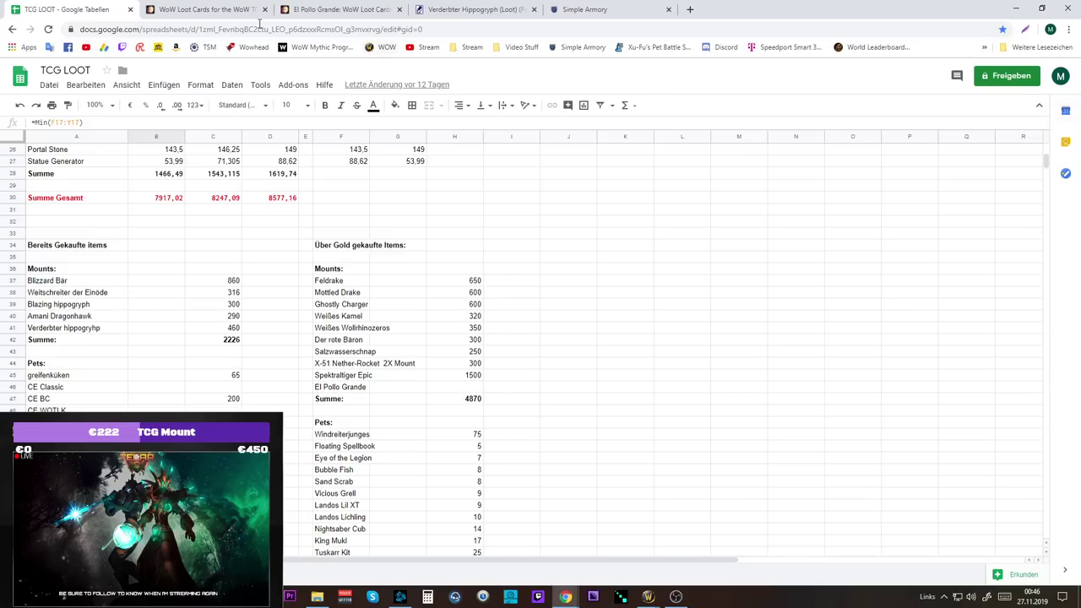
scroll(504, 367, up, 5)
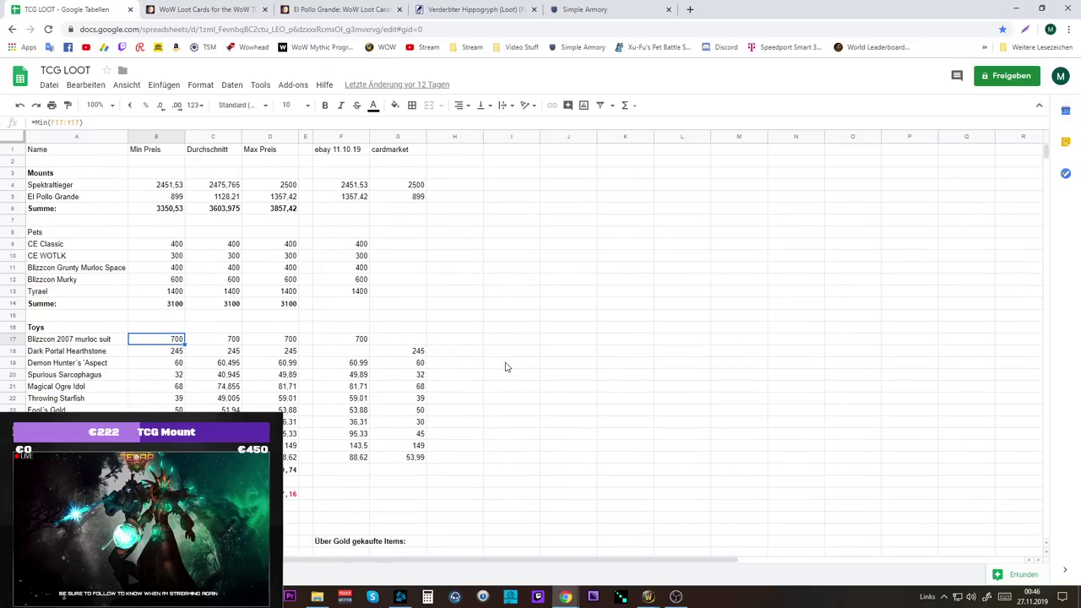
scroll(505, 367, down, 8)
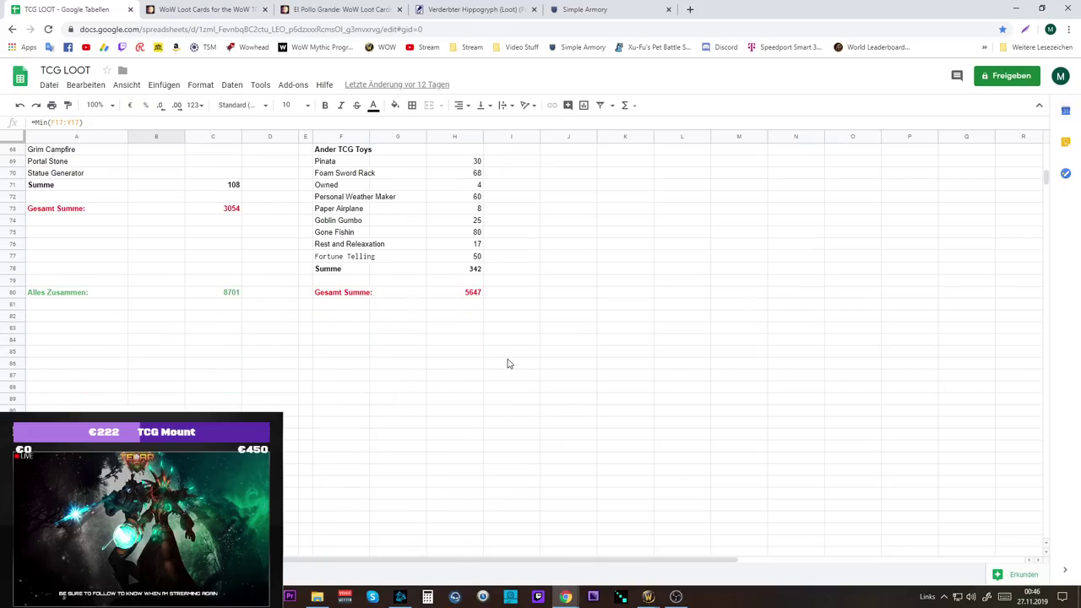
scroll(510, 362, up, 8)
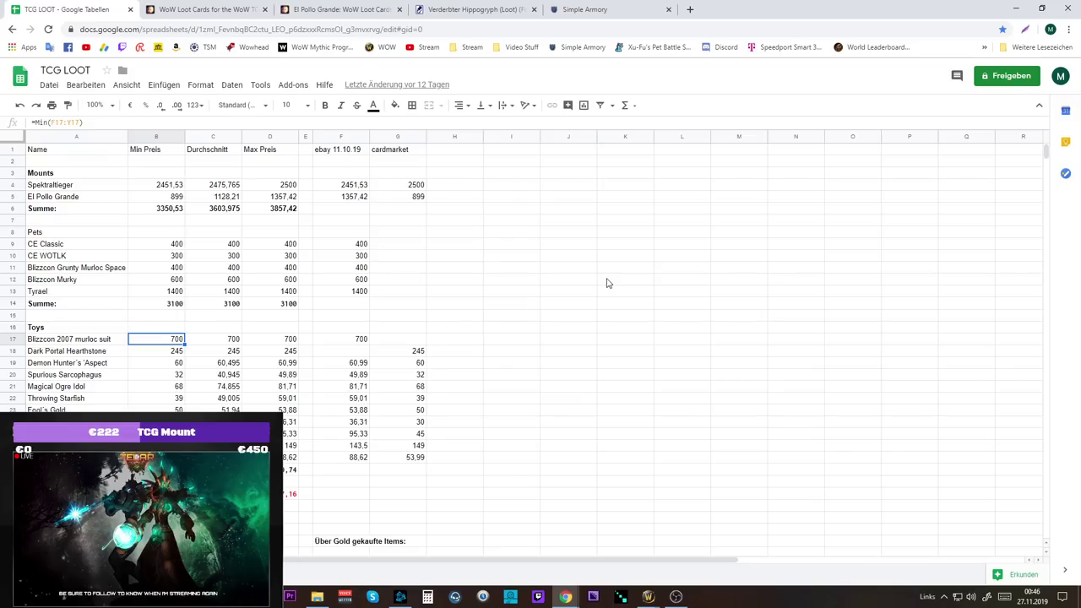
Switch back to World of Warcraft, include collected toys (Gesammelt) in the toy box filter and close the toy box
click(1016, 12)
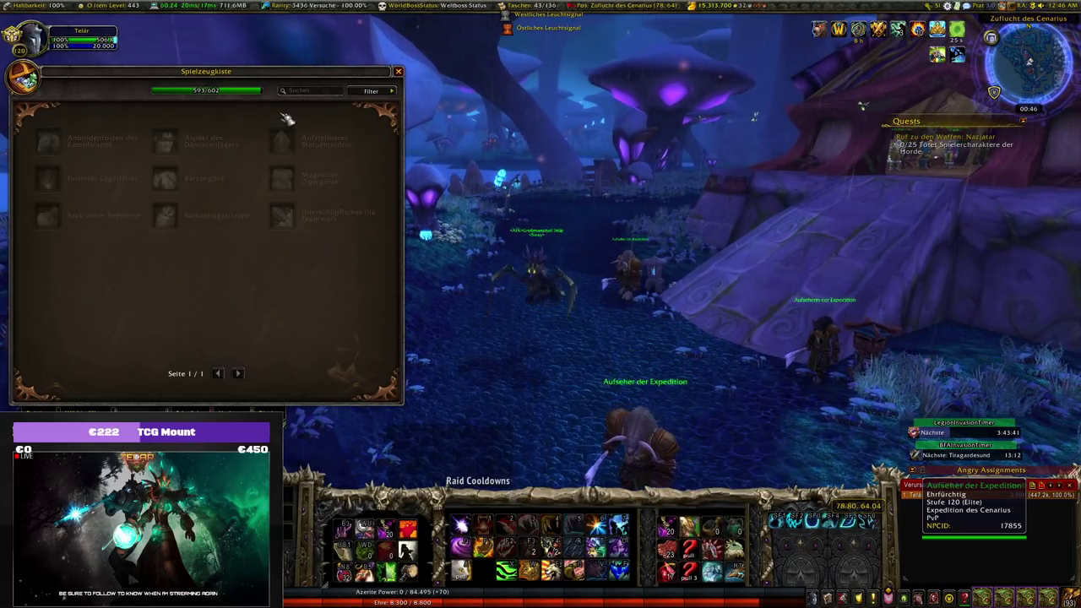
click(376, 92)
click(415, 101)
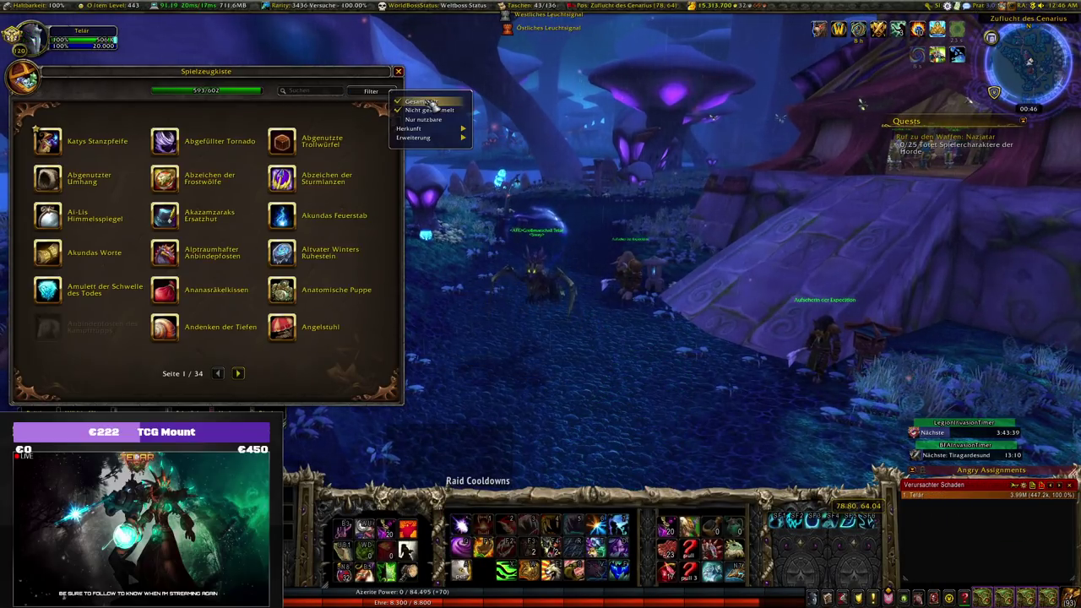
click(397, 72)
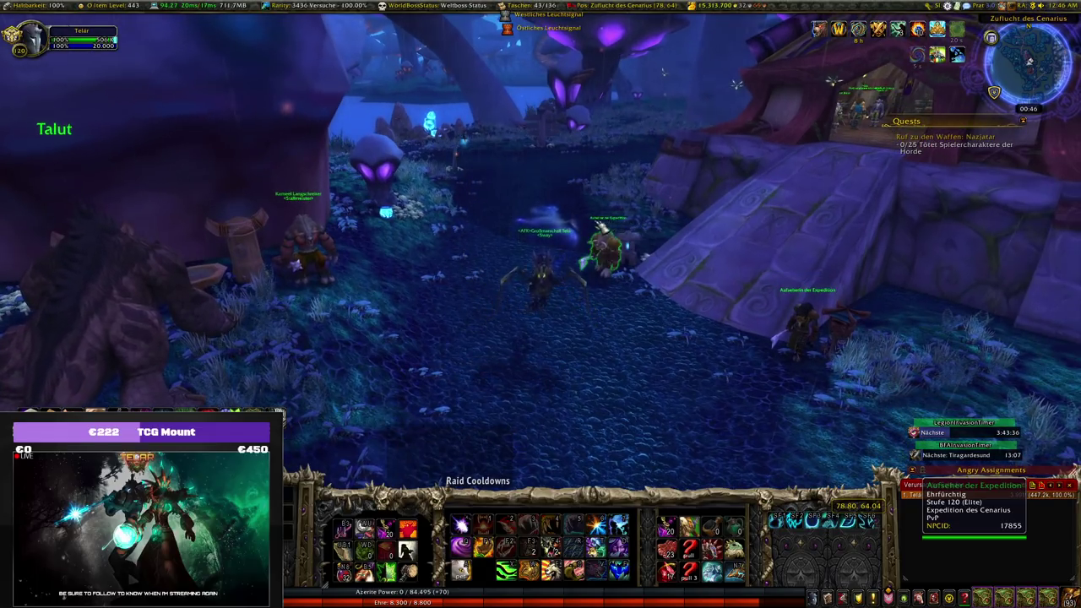
click(599, 246)
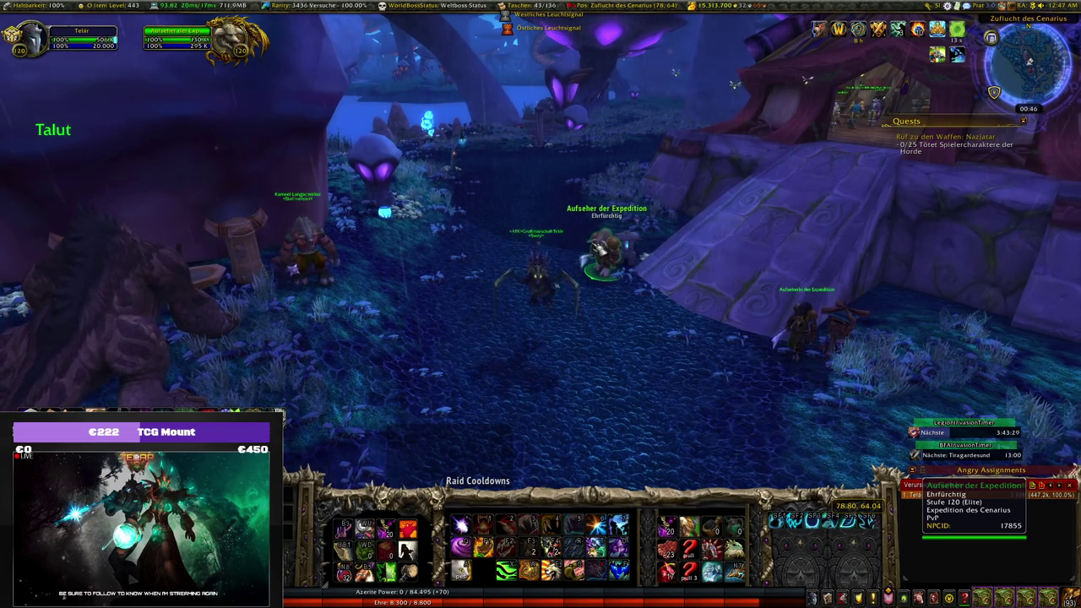
key(d)
key(w)
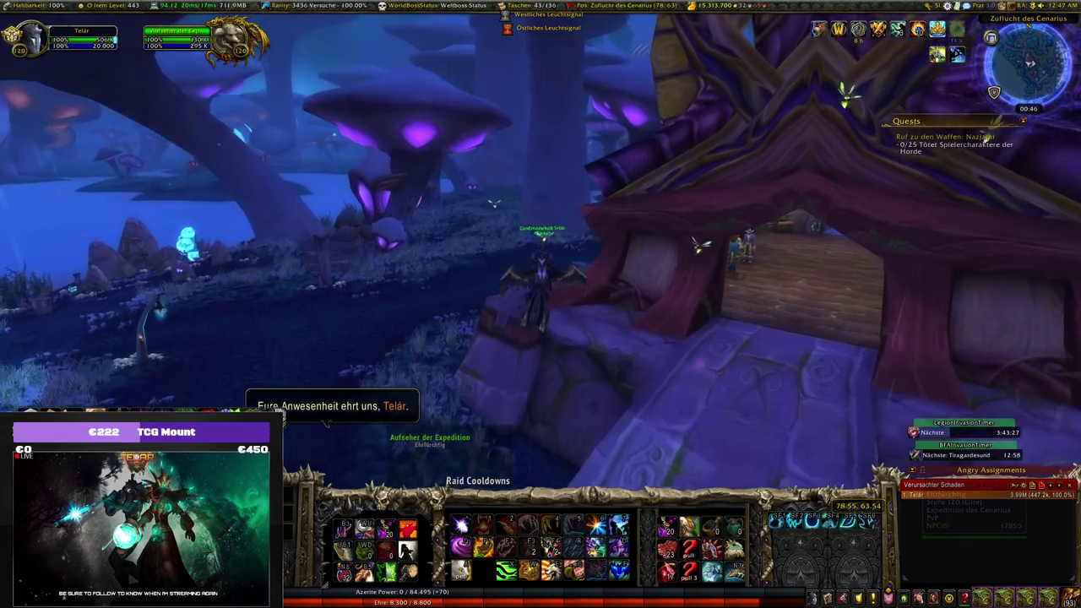
key(a)
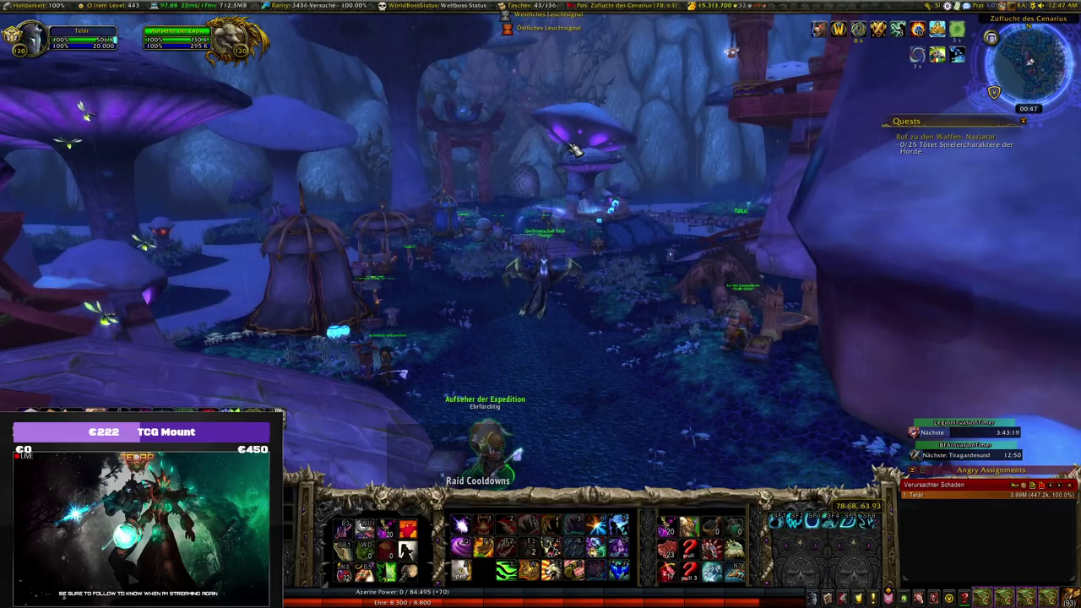
drag(597, 175, 641, 161)
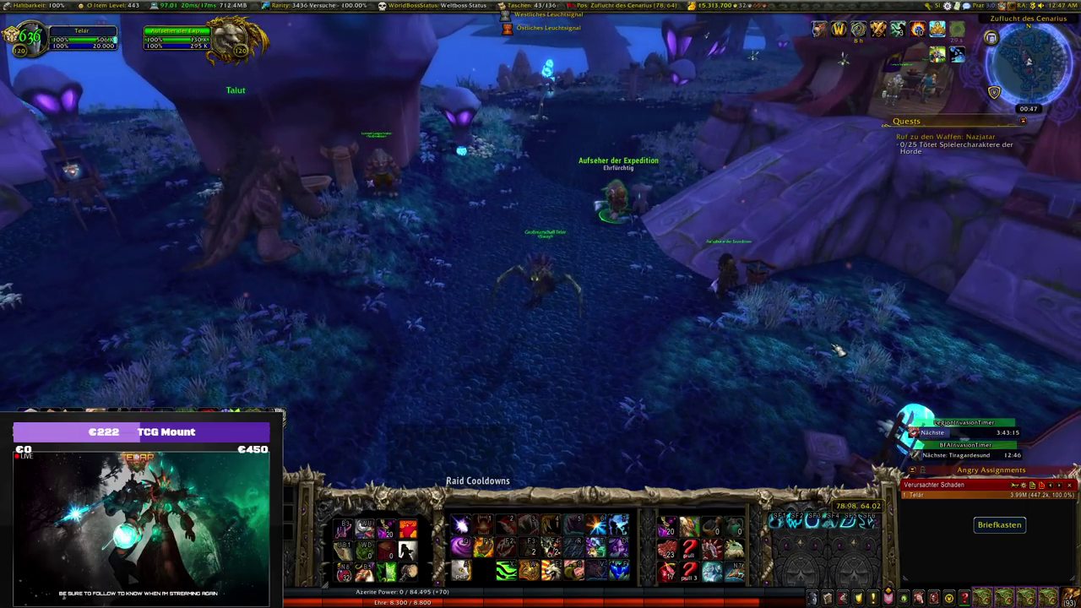
Reopen the toy box (Spielzeugkiste) showing collected and missing toys
click(930, 600)
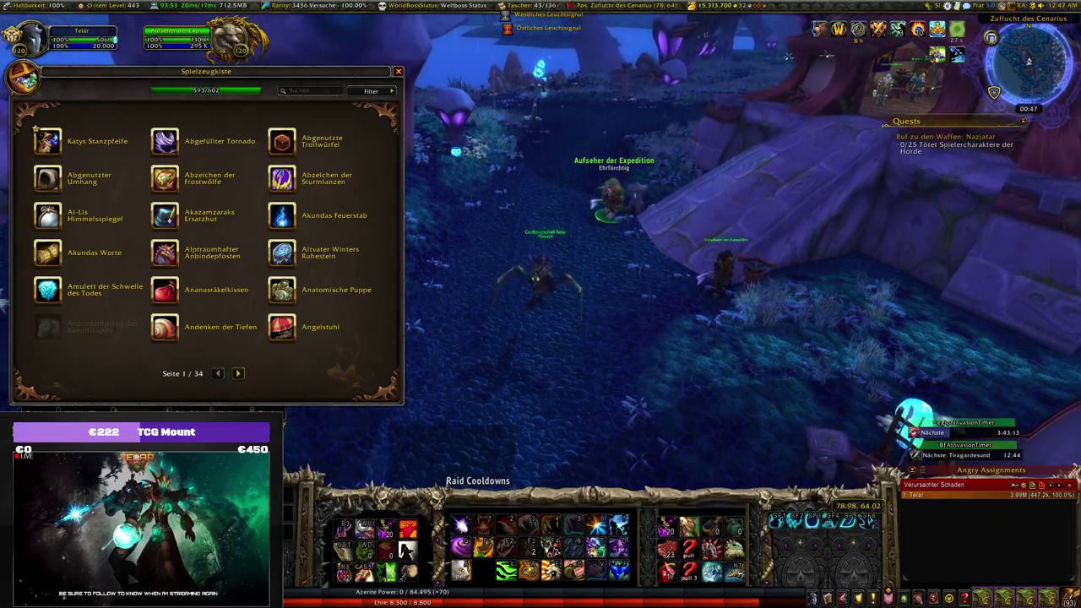
key(1)
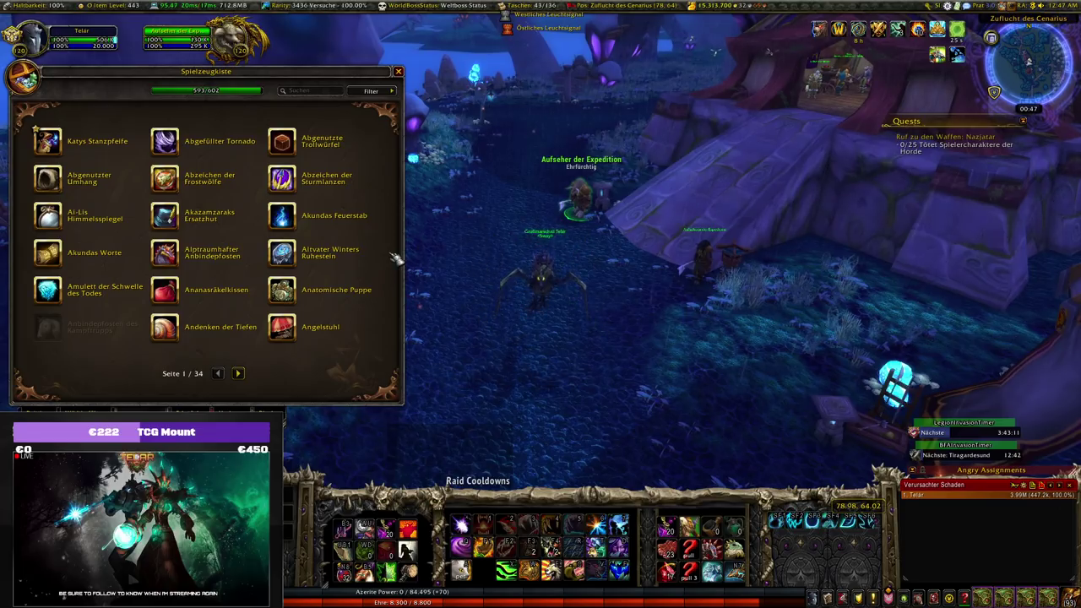